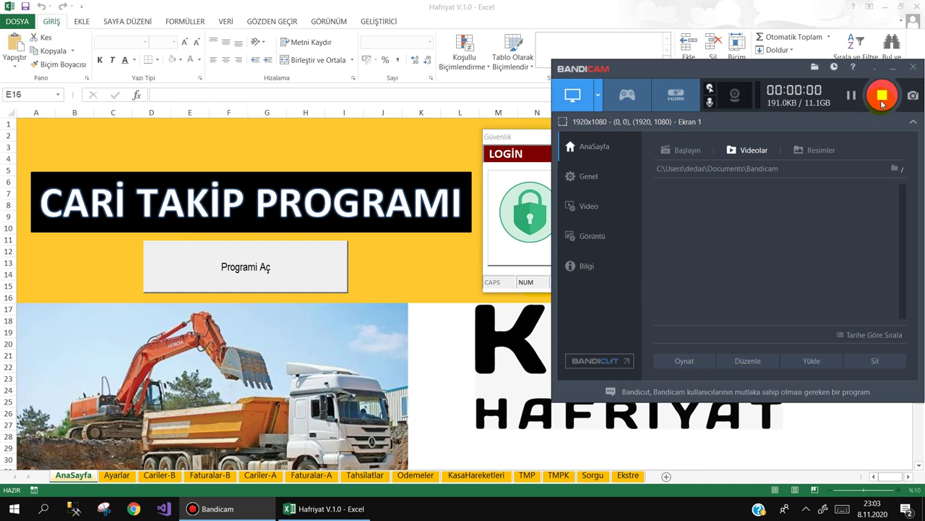
# Stop the Bandicam overlay and log into Cari Takip Programı with the username and password
pyautogui.click(894, 67)
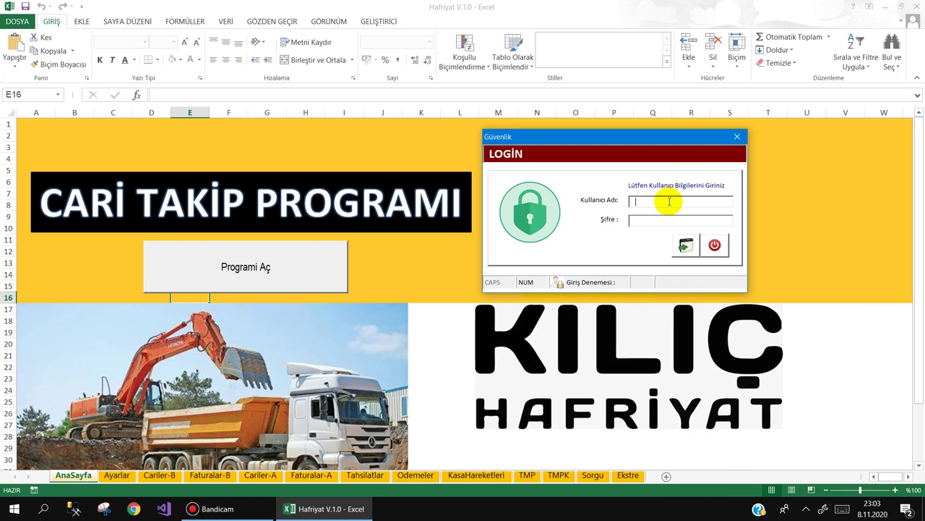
pyautogui.write('(')
pyautogui.write('ibrahim')
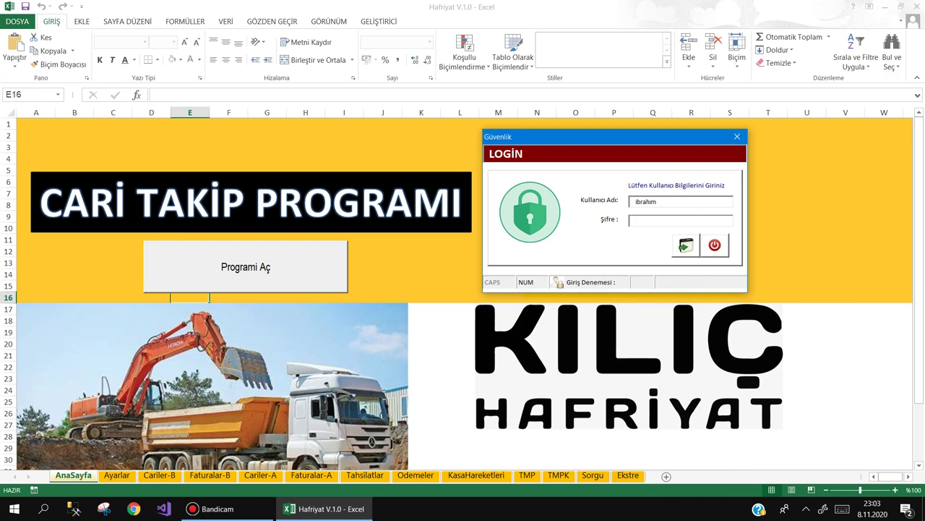
pyautogui.press('Return')
pyautogui.write('*')
pyautogui.press('Return')
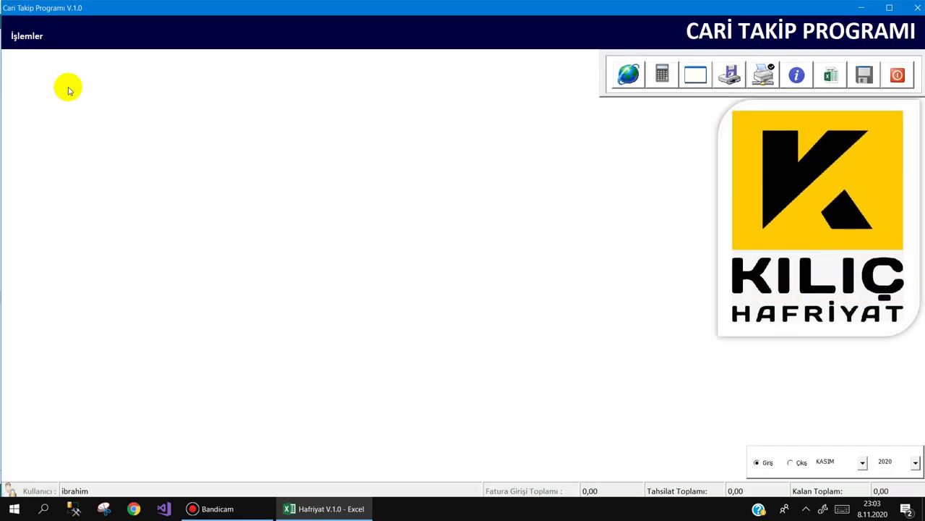
# Open the Cari Tanımlama account list and toggle between Satıcı and Alıcı, ending on Alıcı
pyautogui.click(24, 38)
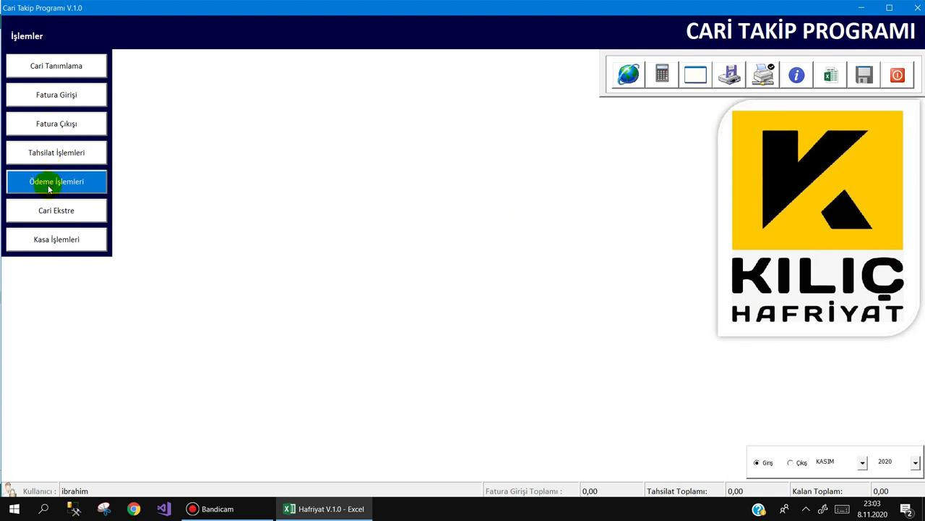
pyautogui.click(84, 68)
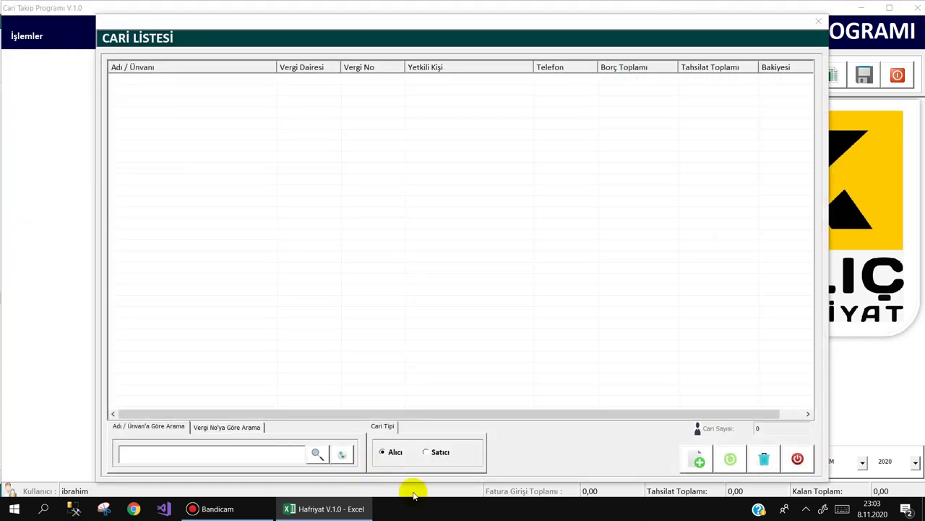
pyautogui.click(430, 451)
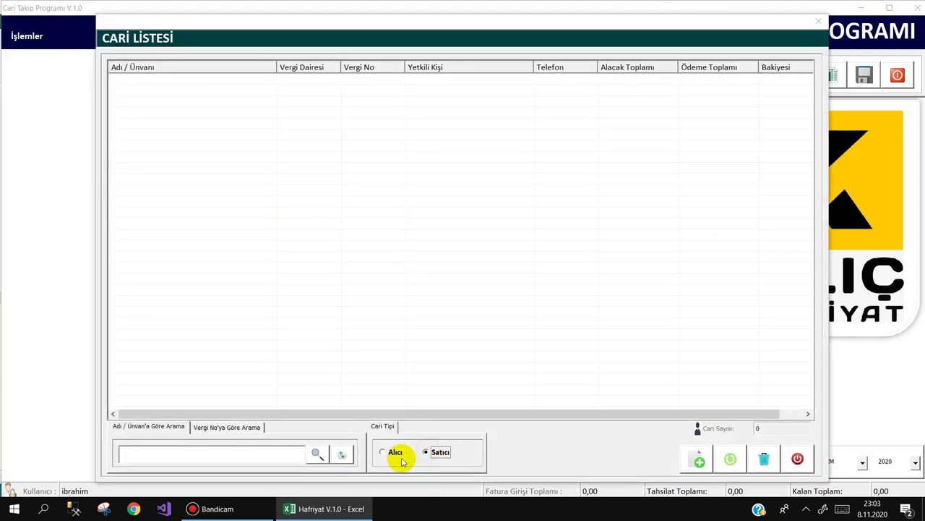
pyautogui.click(394, 452)
pyautogui.click(438, 452)
pyautogui.click(393, 452)
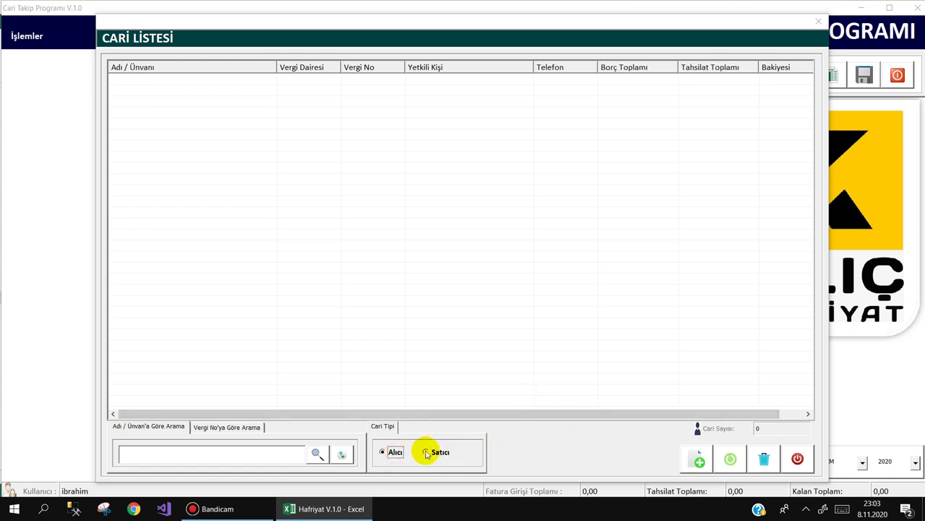
# Fill a new account form with YILDIZ İNŞAAT, İSTANBUL, tax number, contact person and phone
pyautogui.click(698, 458)
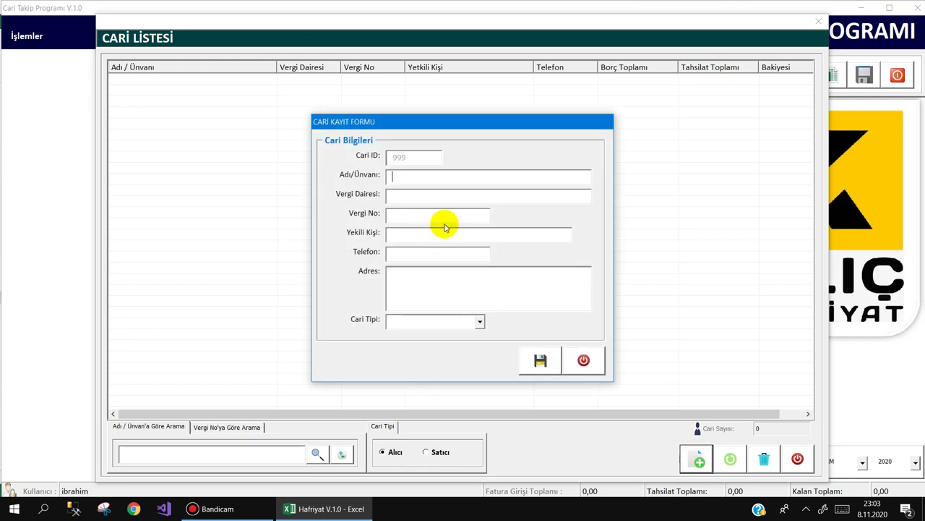
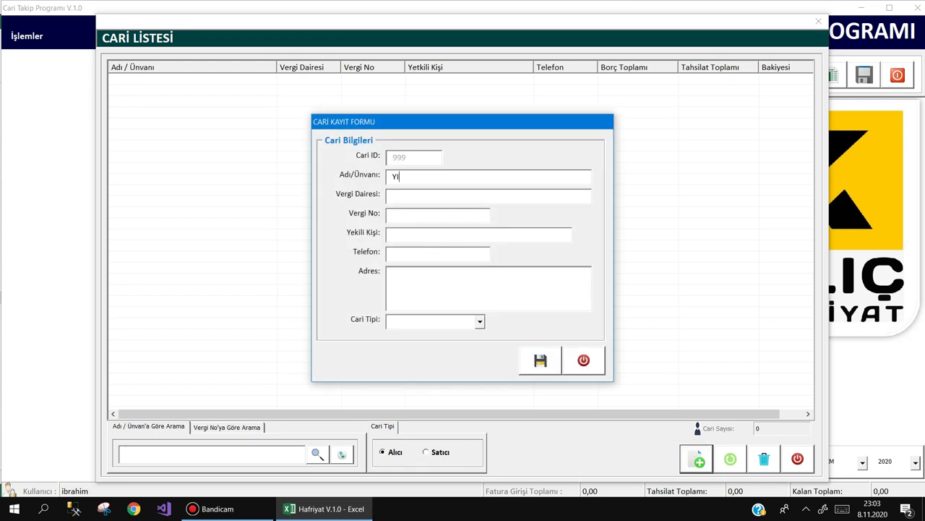
pyautogui.press('Tab')
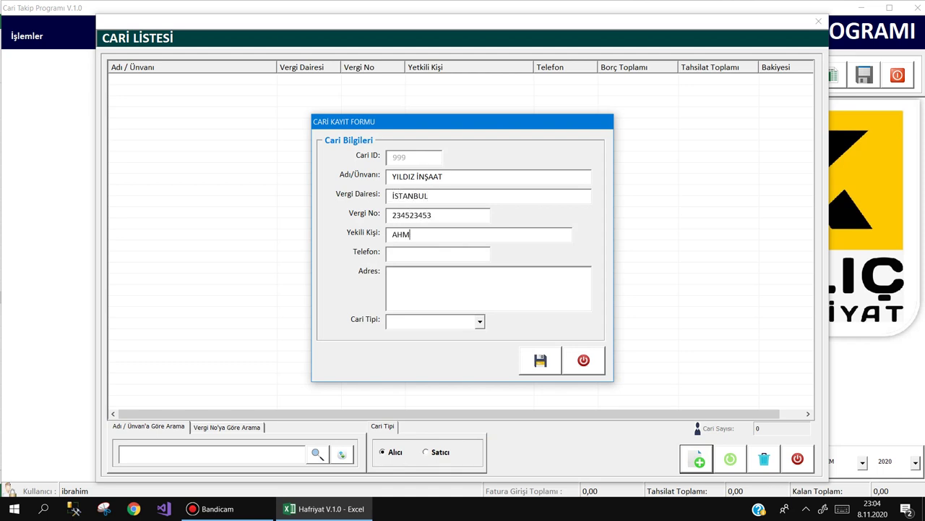
pyautogui.press('Tab')
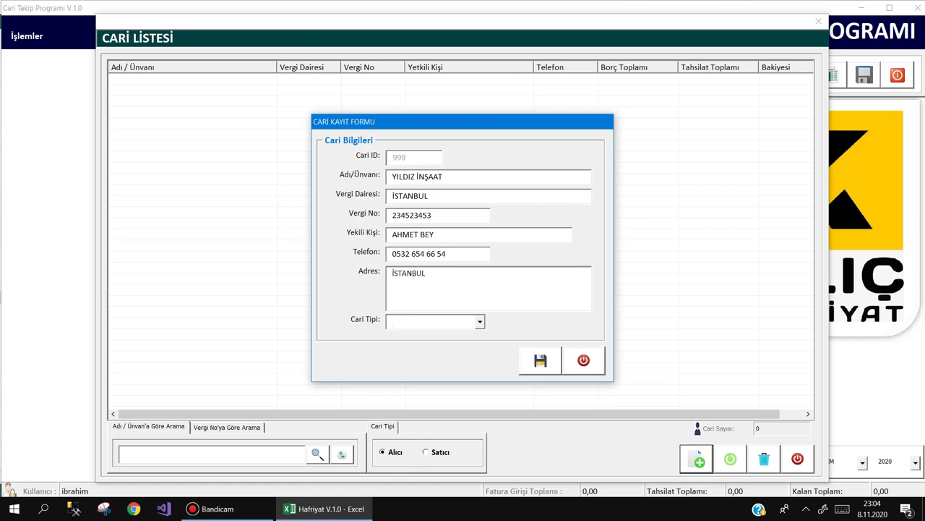
# Set Cari Tipi to Alıcı and save the YILDIZ İNŞAAT account
pyautogui.click(480, 321)
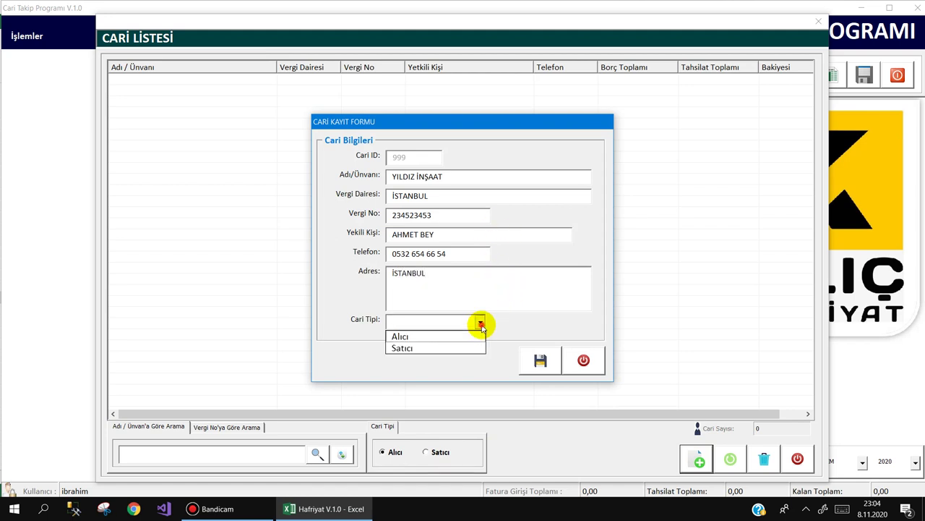
pyautogui.click(423, 338)
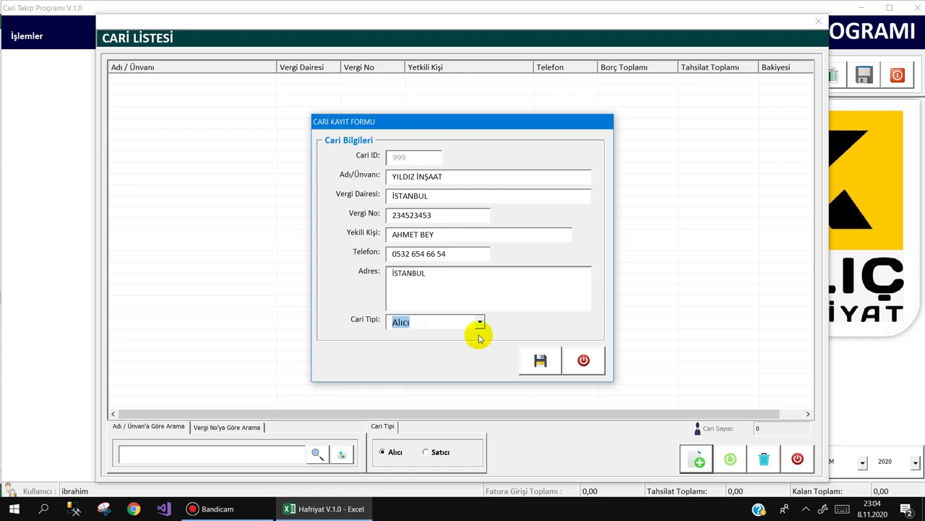
pyautogui.click(543, 360)
pyautogui.click(446, 303)
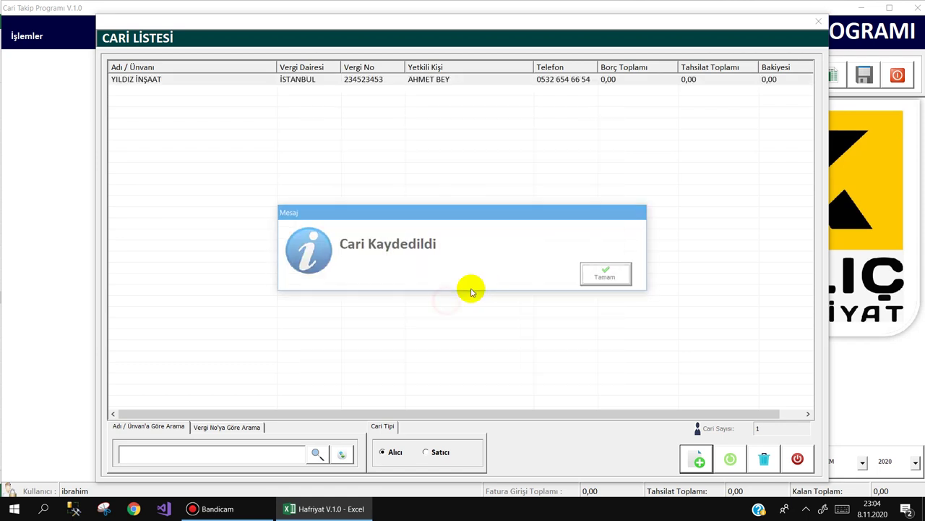
pyautogui.click(600, 274)
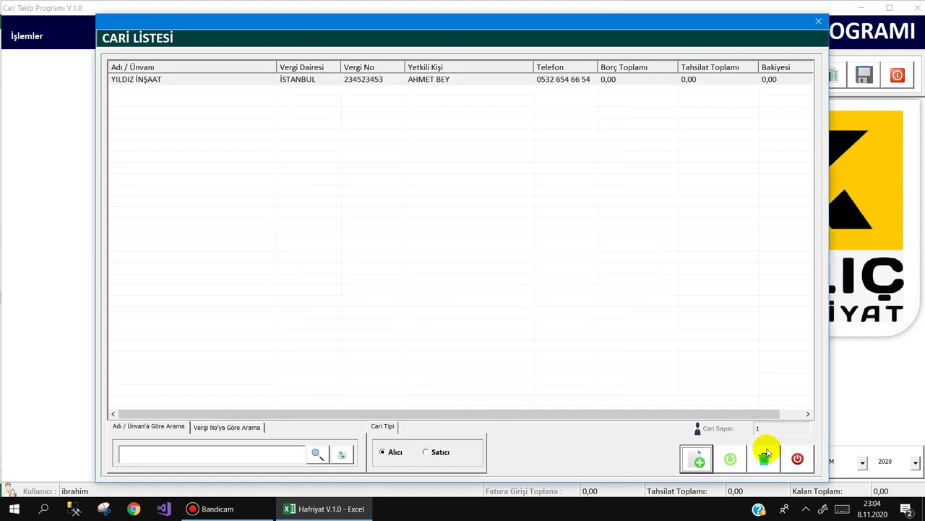
# Fill a new account form for GÜNEŞ YAPI, BEŞİKTAŞ, İSTANBUL with tax number, contact and phone
pyautogui.click(698, 457)
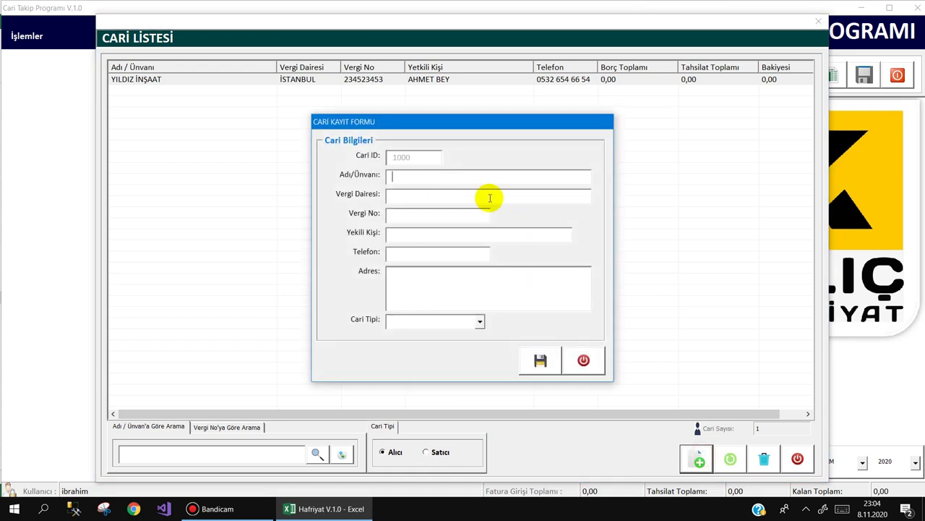
pyautogui.write('GÜNEŞ YAPI')
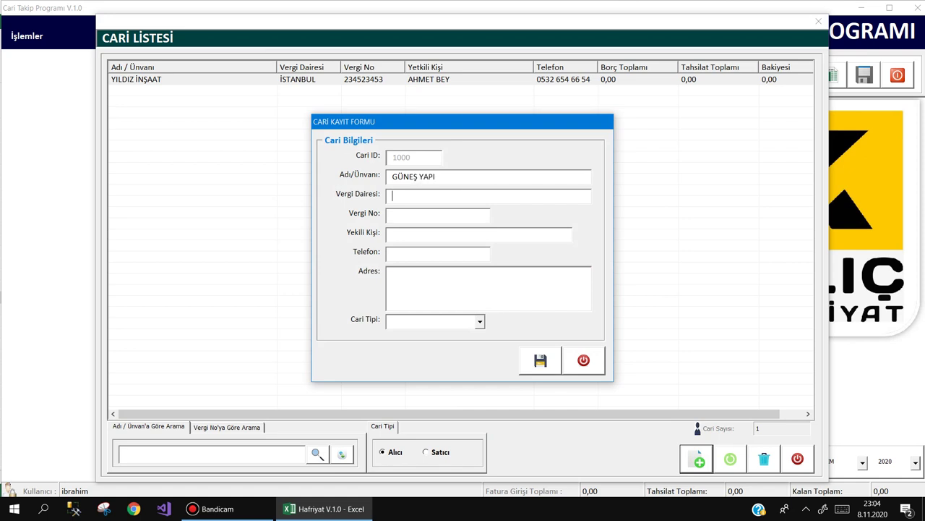
pyautogui.write('İS')
pyautogui.write('BEŞİKT')
pyautogui.write('AŞ')
pyautogui.press('Tab')
pyautogui.press('Tab')
pyautogui.write('EY')
pyautogui.press('Tab')
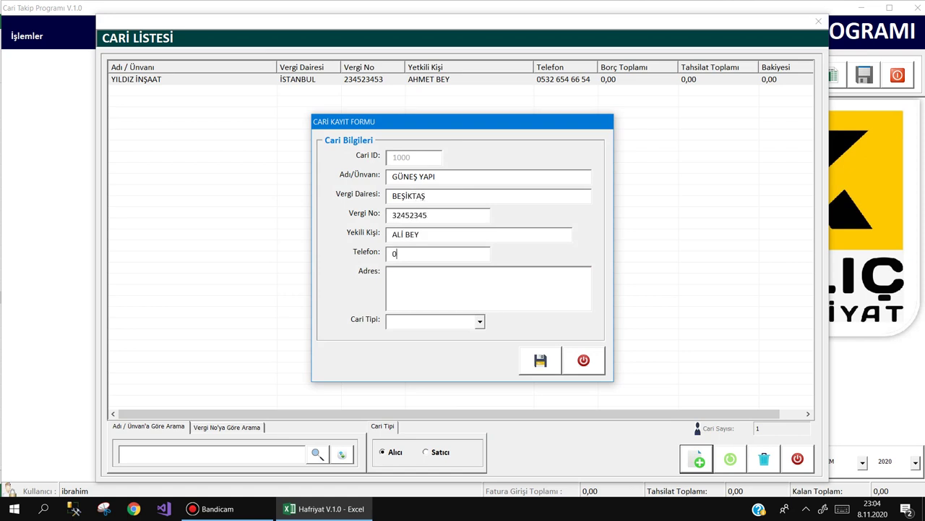
pyautogui.write('ANBUL')
# Set Cari Tipi to Satıcı and save the GÜNEŞ YAPI account
pyautogui.press('Down')
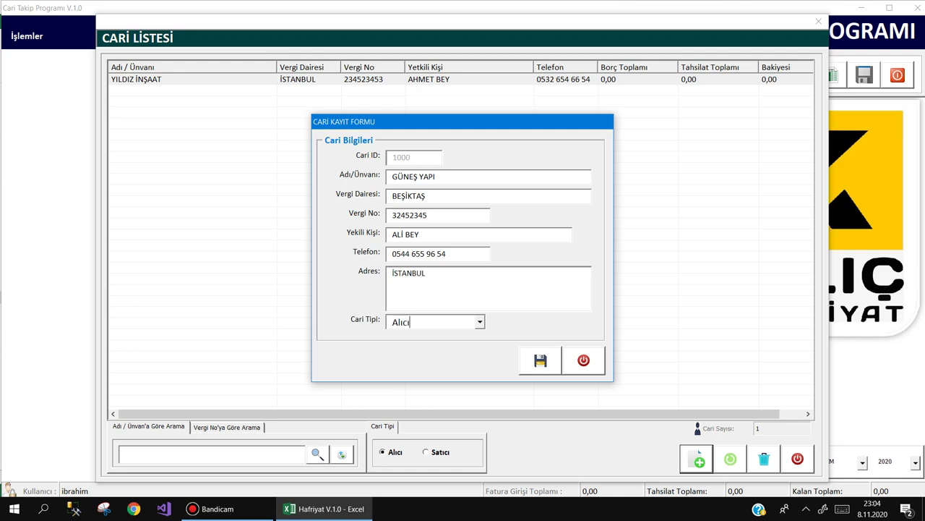
pyautogui.press('Down')
pyautogui.click(540, 359)
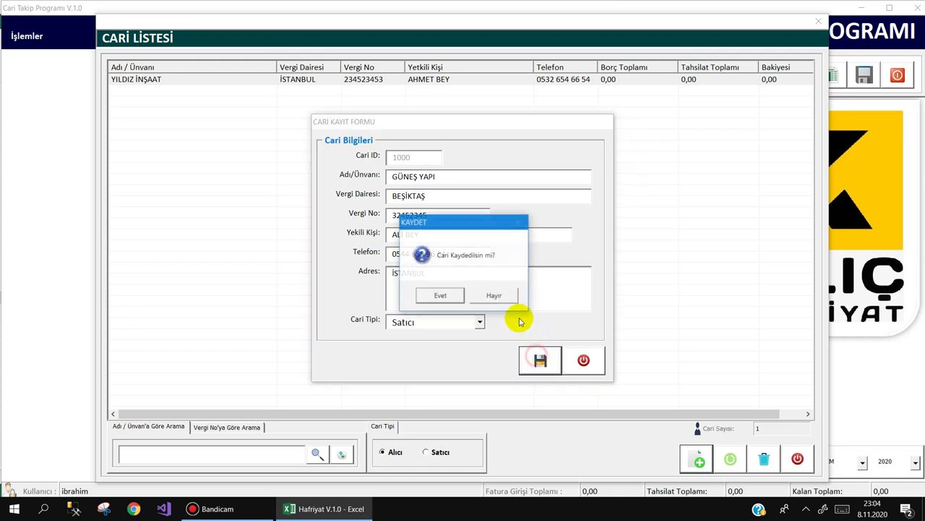
pyautogui.click(409, 294)
pyautogui.click(604, 275)
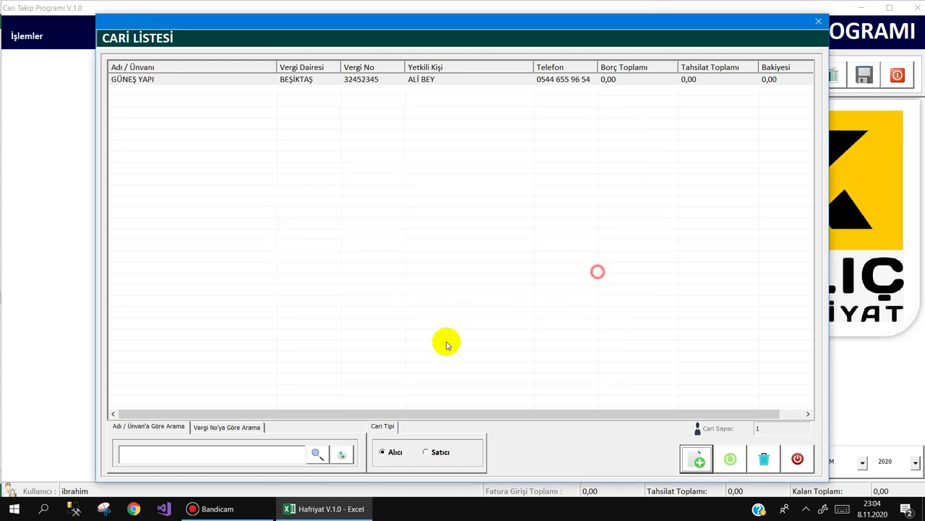
# Check GÜNEŞ YAPI in the Satıcı list, then close the record form and Cari Listesi
pyautogui.click(434, 452)
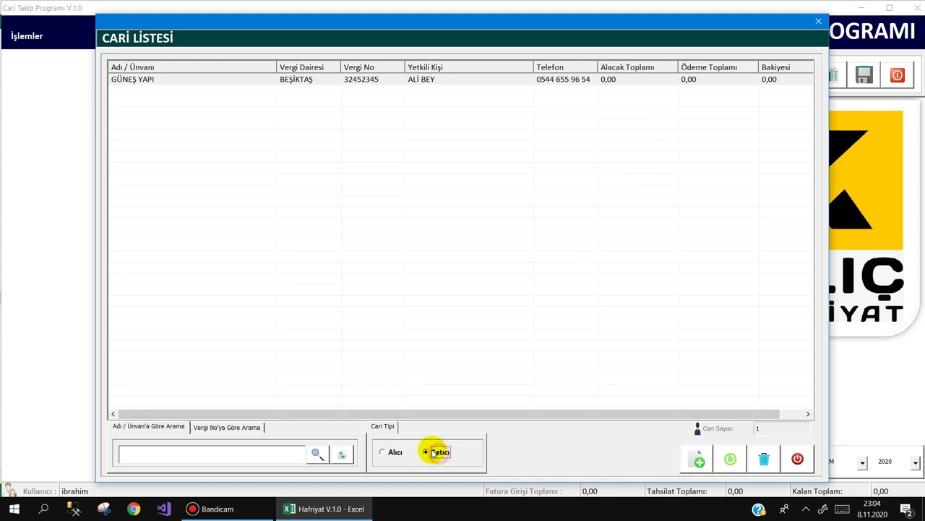
pyautogui.click(394, 454)
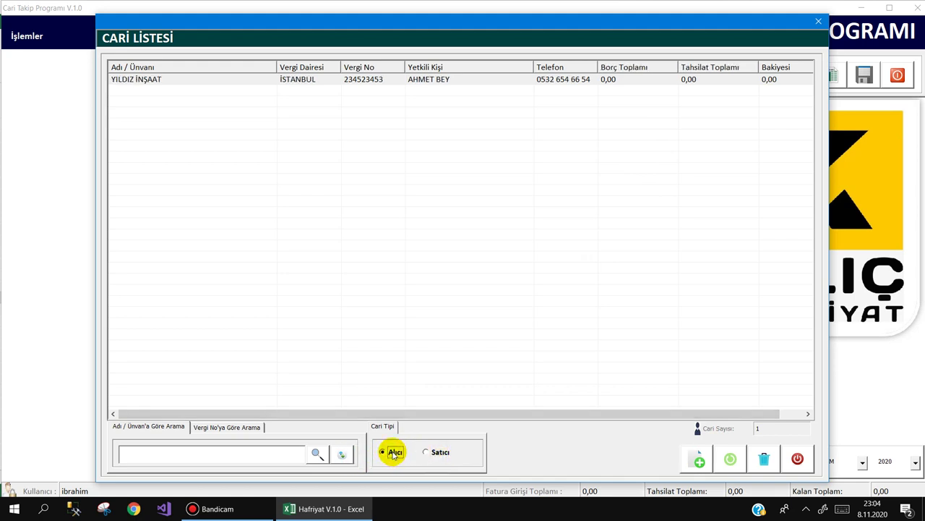
pyautogui.click(437, 452)
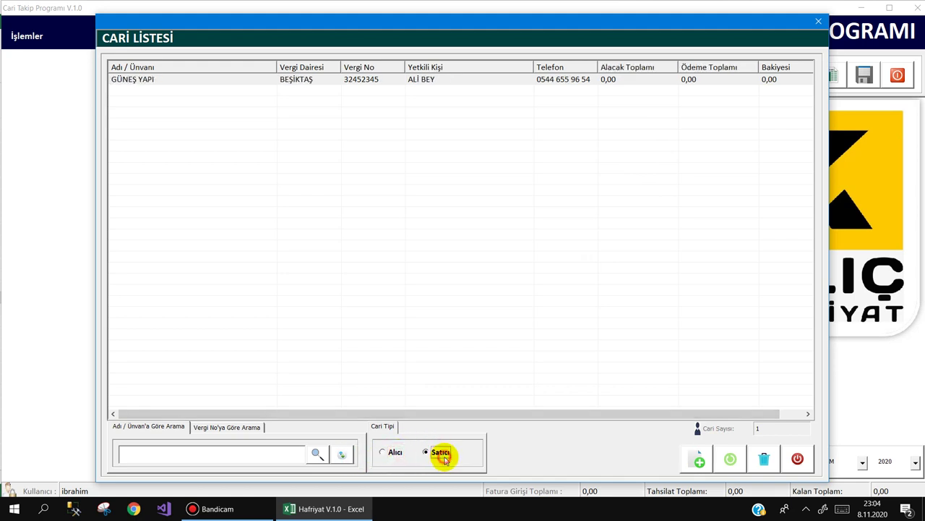
pyautogui.click(731, 459)
pyautogui.click(584, 360)
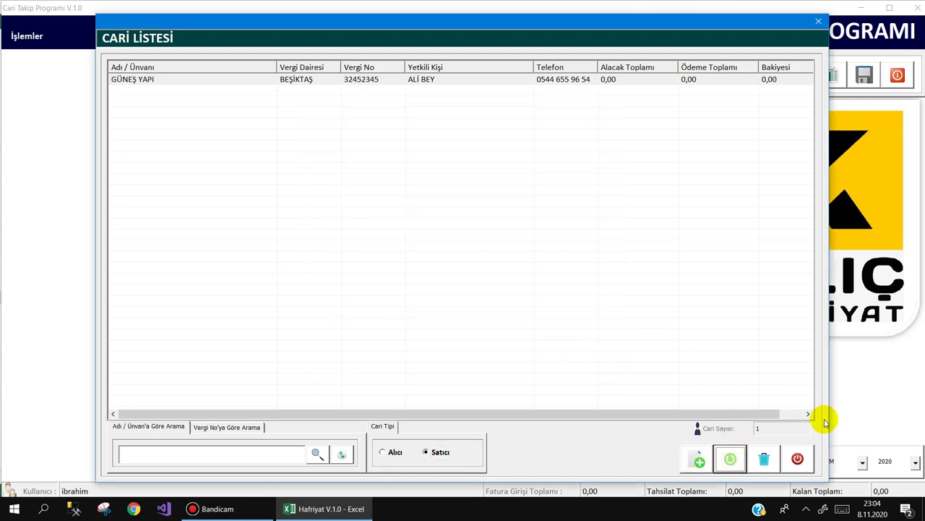
pyautogui.click(797, 458)
# Start a sales invoice with YILDIZ İNŞAAT selected as its account
pyautogui.moveTo(56, 55)
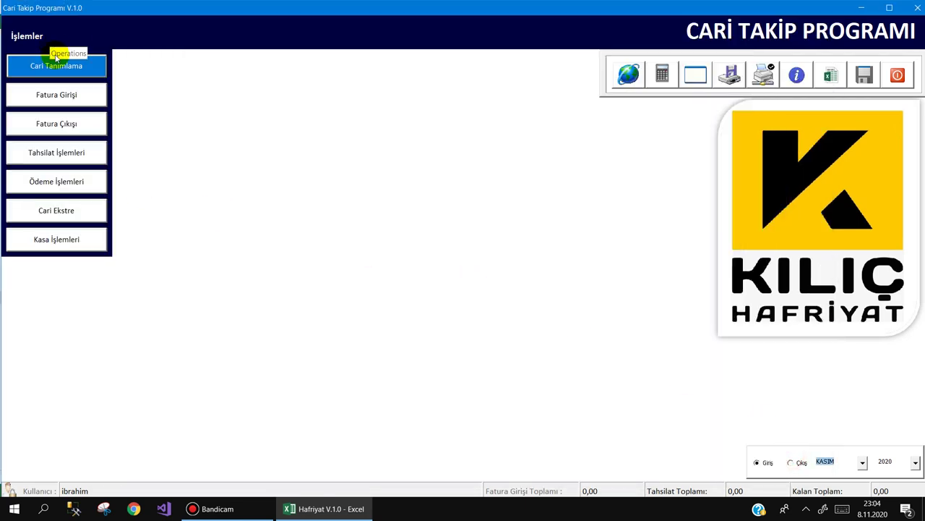
pyautogui.click(69, 94)
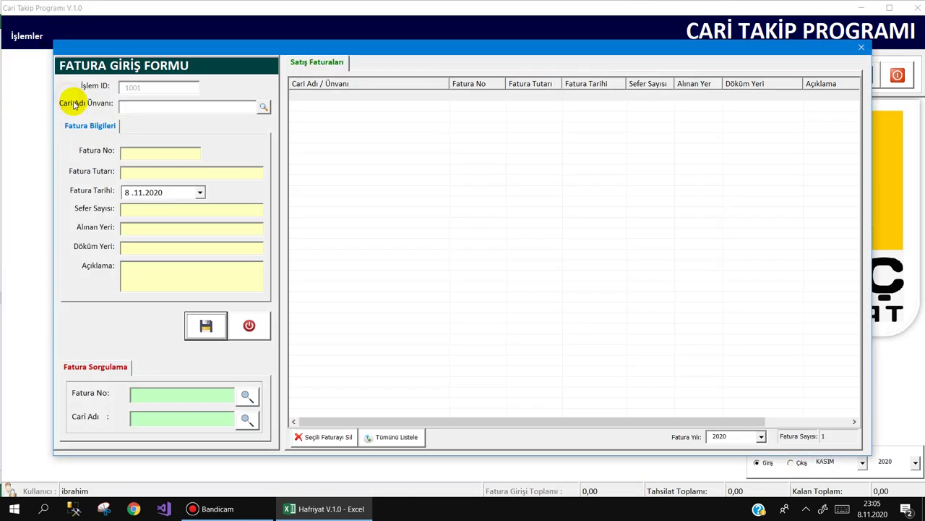
pyautogui.click(263, 109)
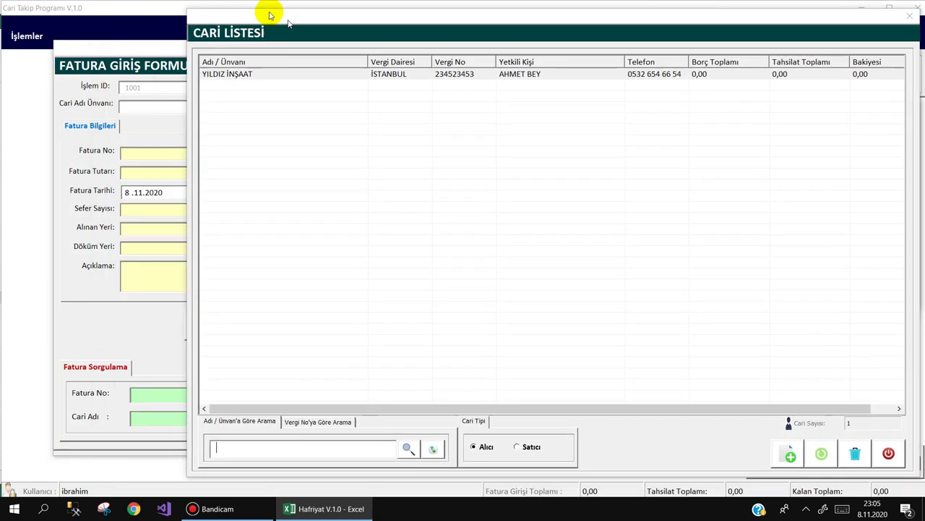
pyautogui.moveTo(194, 41); pyautogui.dragTo(239, 27)
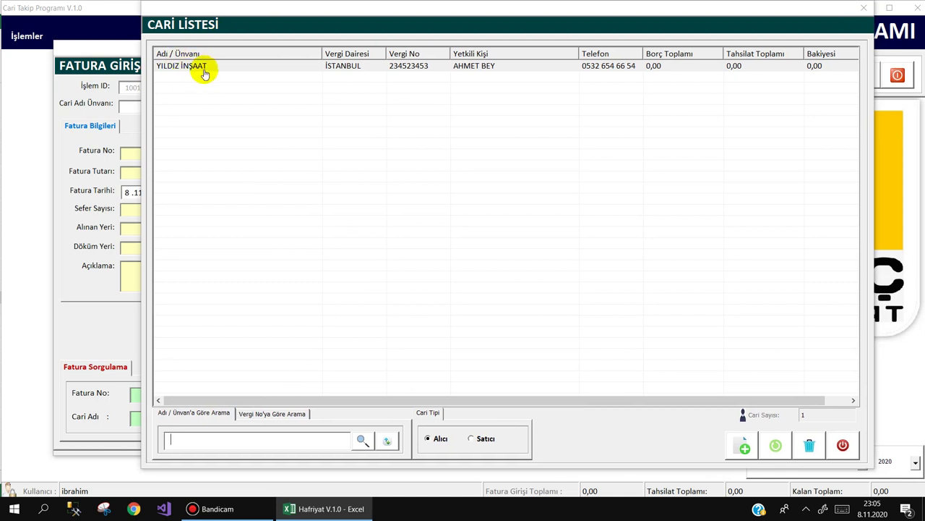
pyautogui.click(202, 68)
pyautogui.doubleClick(204, 68)
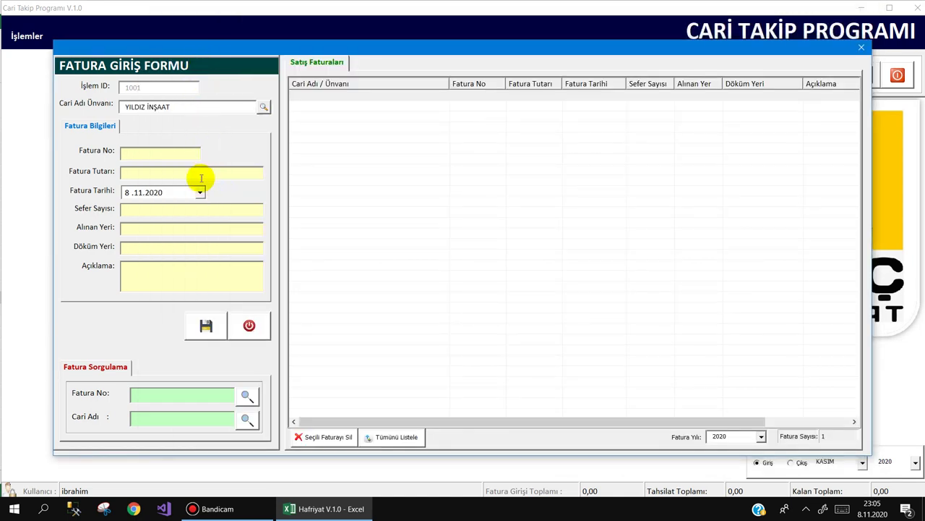
# Enter invoice F101 for 35.000,00, KADIKÖY to BEŞİKTAŞ, description HAFRİYAT, and save it
pyautogui.write('F101')
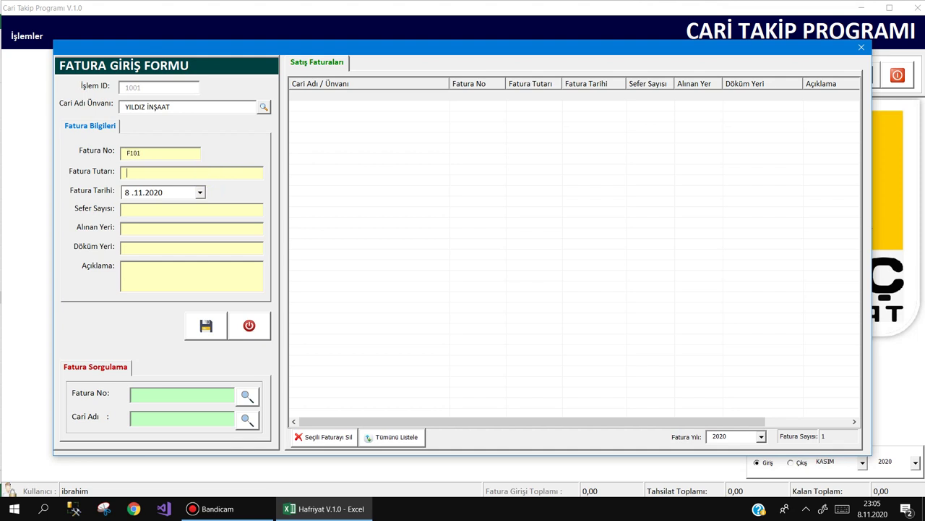
pyautogui.write('500')
pyautogui.write('0')
pyautogui.press('Tab')
pyautogui.press('Tab')
pyautogui.write('AŞ')
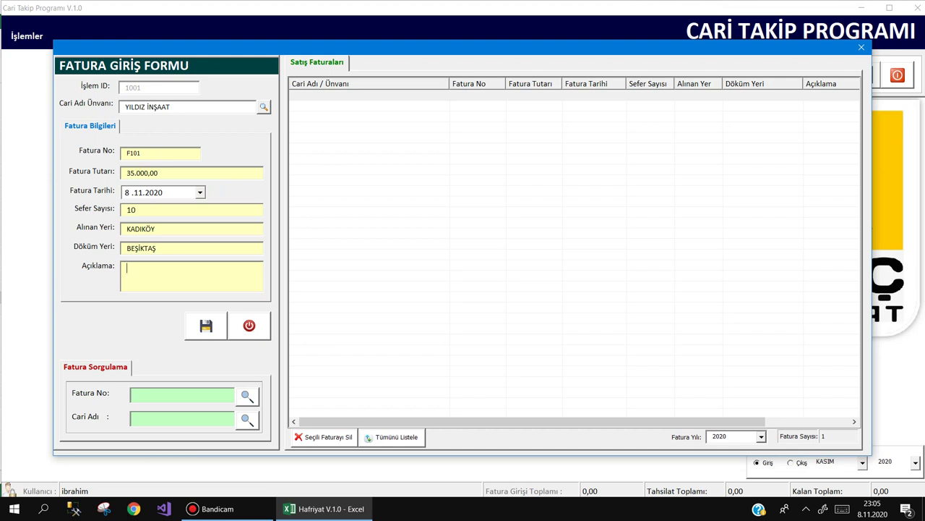
pyautogui.write('RİYAT')
pyautogui.click(206, 326)
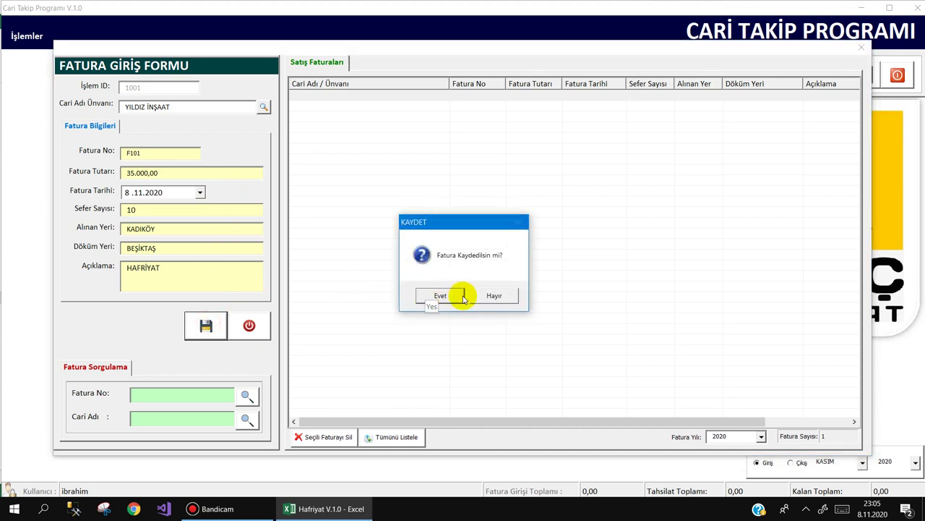
pyautogui.click(442, 296)
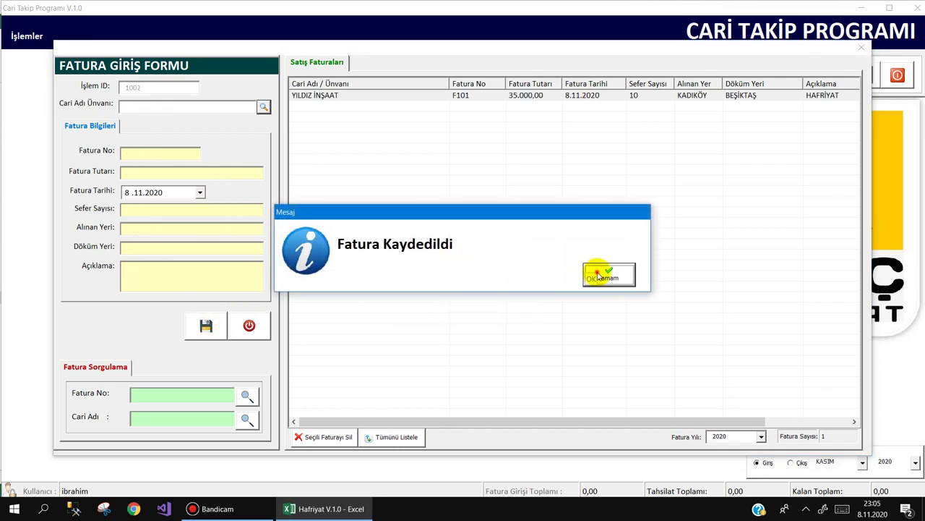
pyautogui.click(594, 269)
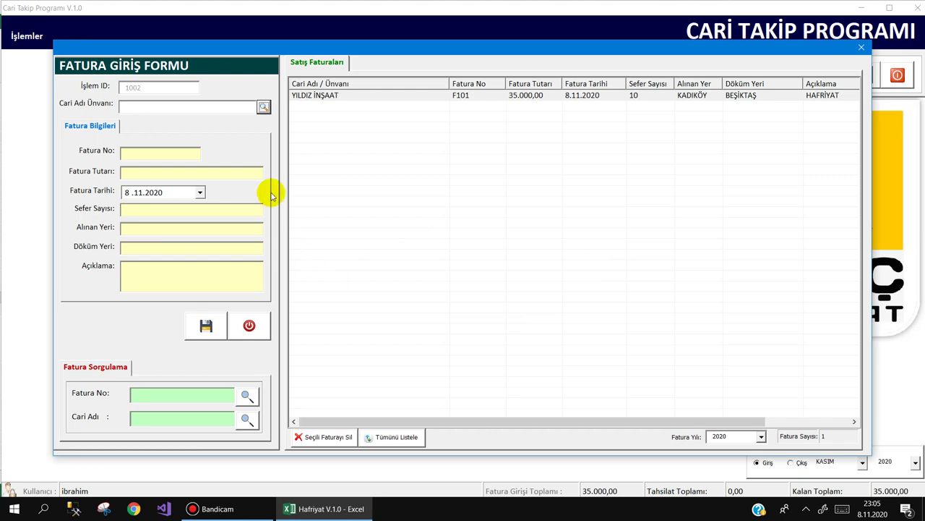
# Check YILDIZ İNŞAAT's 35.000,00 balance in the account list
pyautogui.press('Escape')
pyautogui.click(39, 48)
pyautogui.click(41, 65)
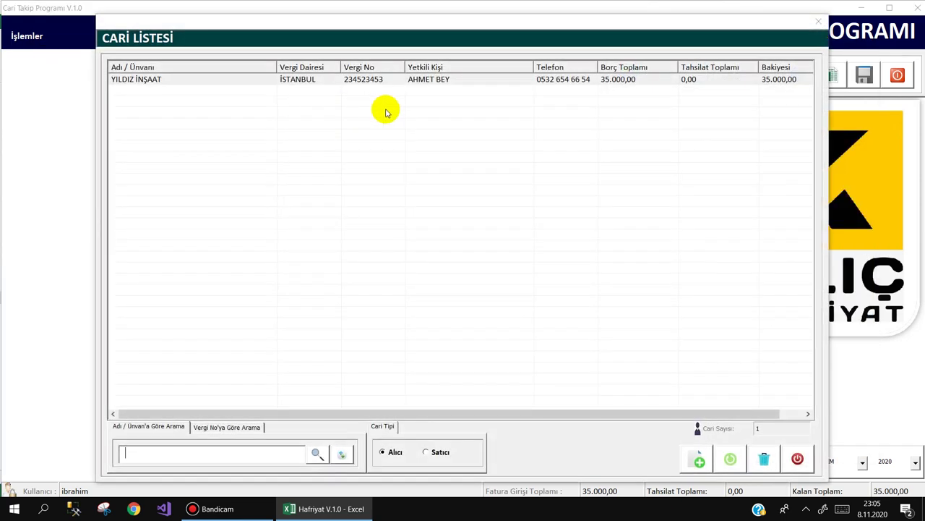
pyautogui.click(495, 74)
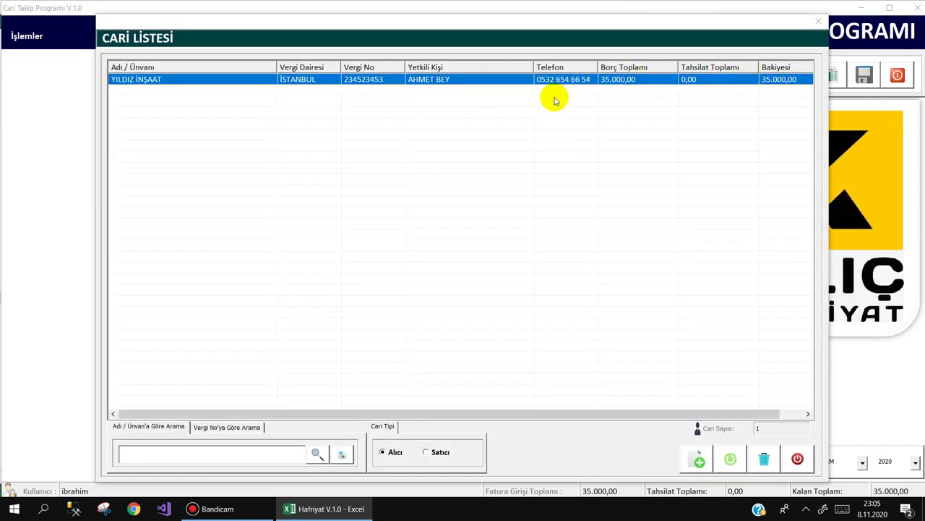
pyautogui.press('Escape')
# Start a purchase invoice F501 with GÜNEŞ YAPI as its account
pyautogui.click(27, 36)
pyautogui.click(69, 125)
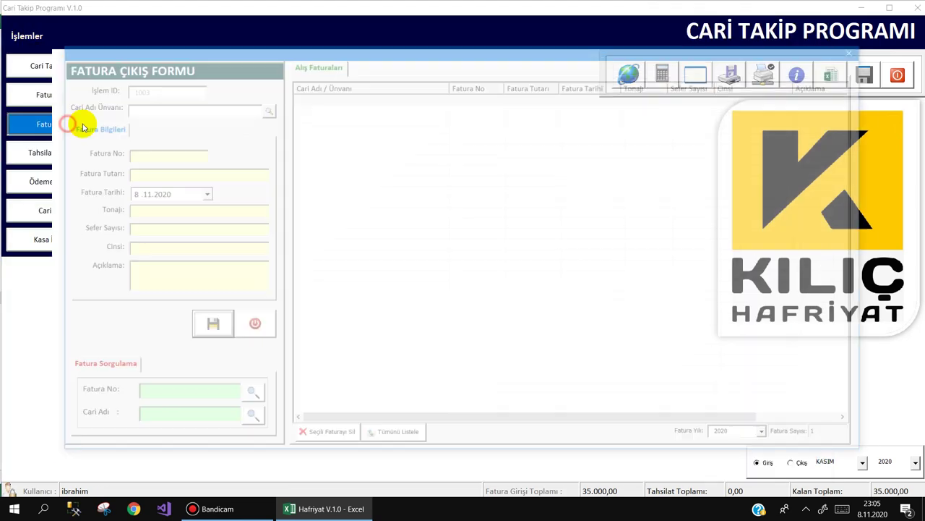
pyautogui.click(260, 106)
pyautogui.doubleClick(154, 84)
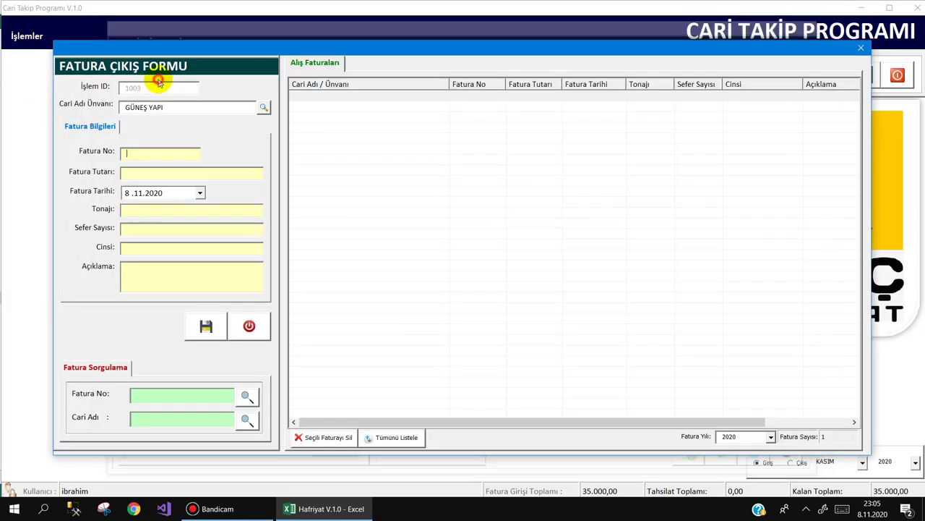
pyautogui.write('F501')
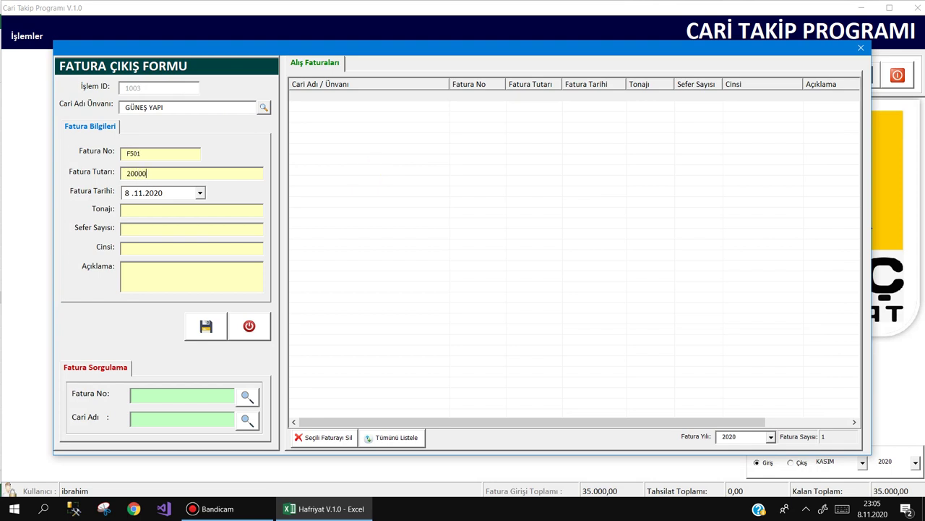
pyautogui.click(126, 192)
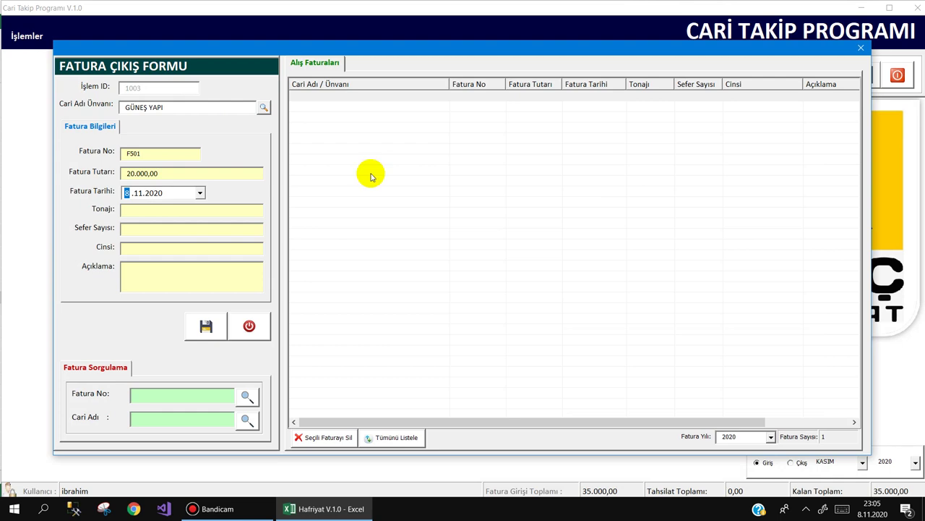
pyautogui.click(263, 107)
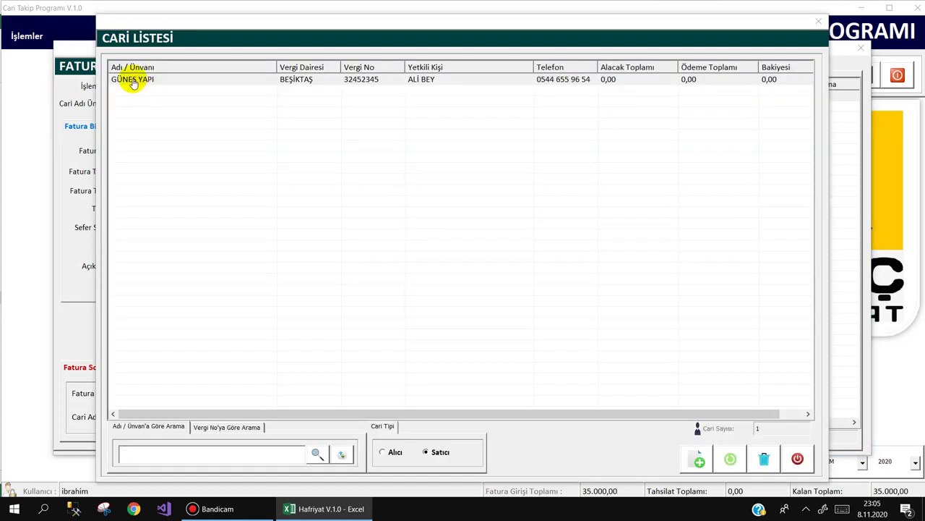
pyautogui.doubleClick(145, 81)
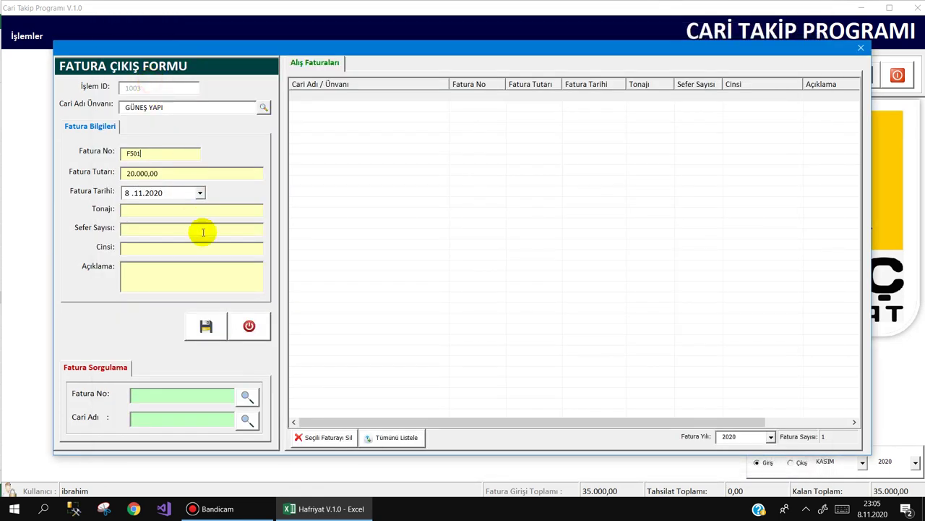
# Enter 20.000,00, 30 tonnes, 12 trips of MICIR and save the purchase invoice
pyautogui.click(132, 209)
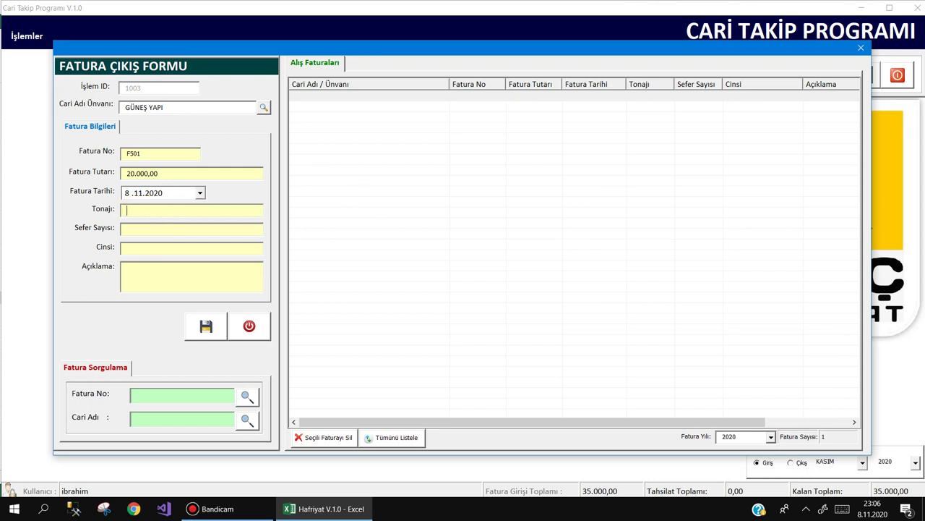
pyautogui.write('30')
pyautogui.write('MI')
pyautogui.write('DFASD')
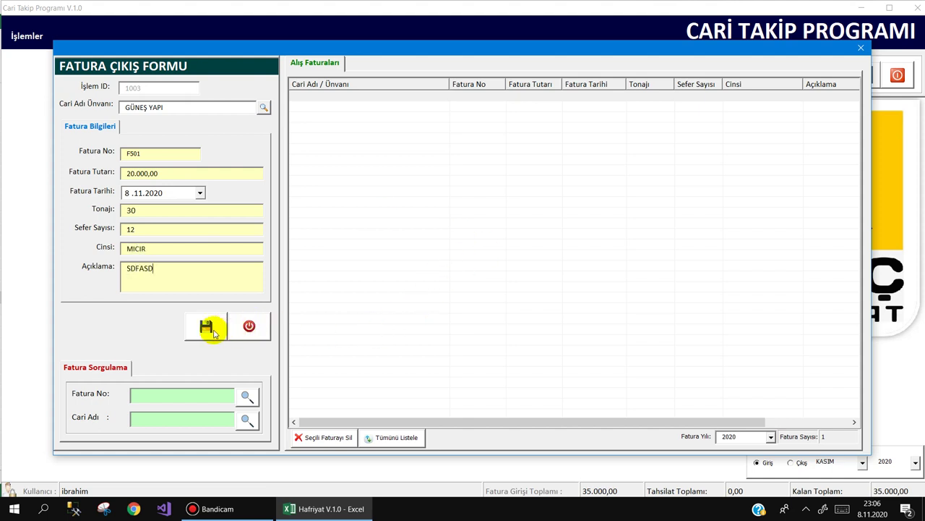
pyautogui.click(206, 326)
pyautogui.click(434, 294)
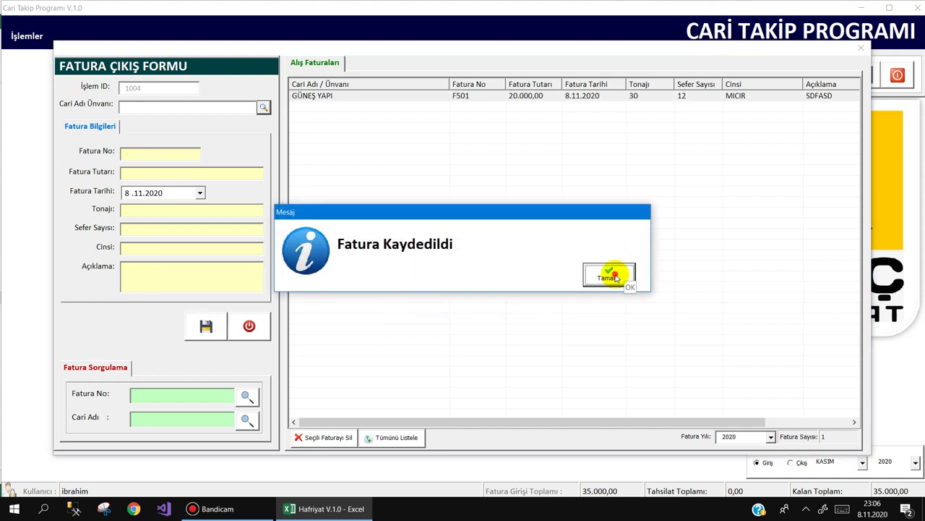
pyautogui.click(611, 272)
# View the Satıcı account list to confirm GÜNEŞ YAPI's 20.000,00 balance
pyautogui.click(27, 36)
pyautogui.click(35, 63)
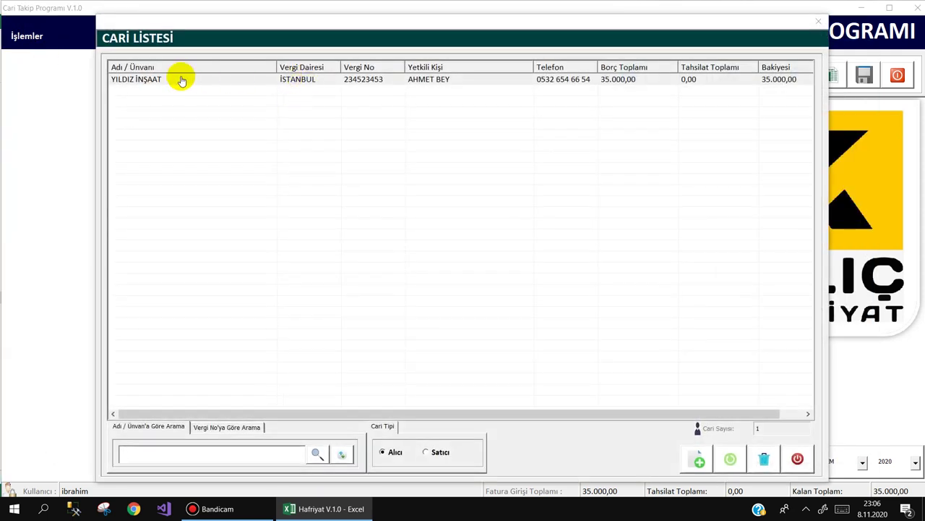
pyautogui.click(183, 81)
pyautogui.click(436, 452)
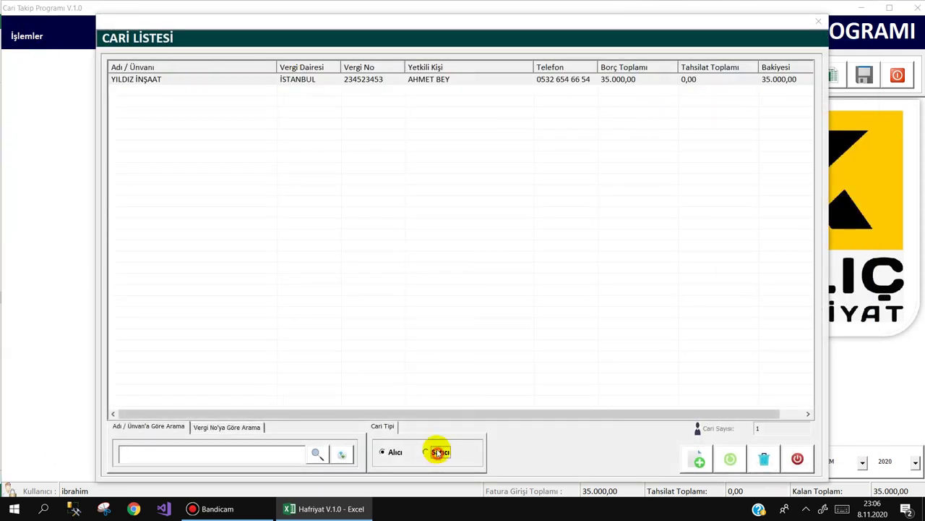
pyautogui.click(187, 80)
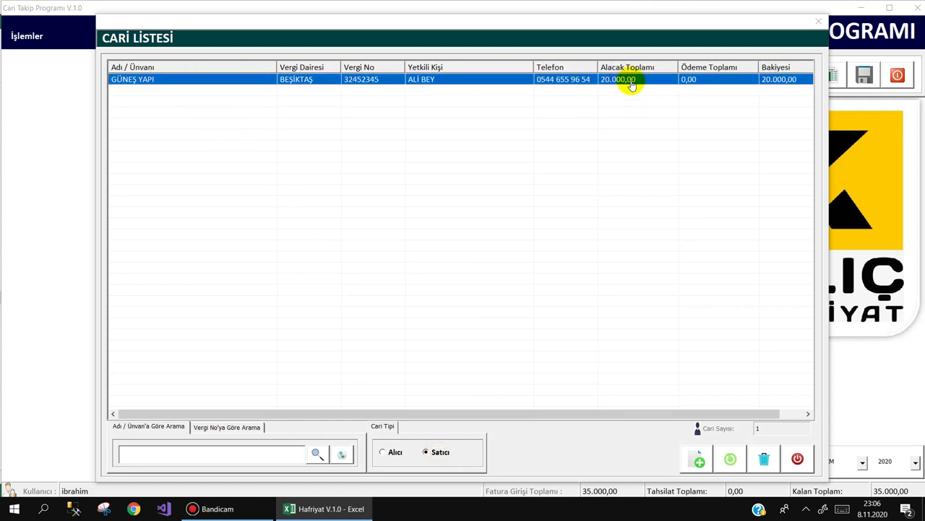
# Record and save a 15.000,00 cash collection from YILDIZ İNŞAAT
pyautogui.moveTo(65, 43)
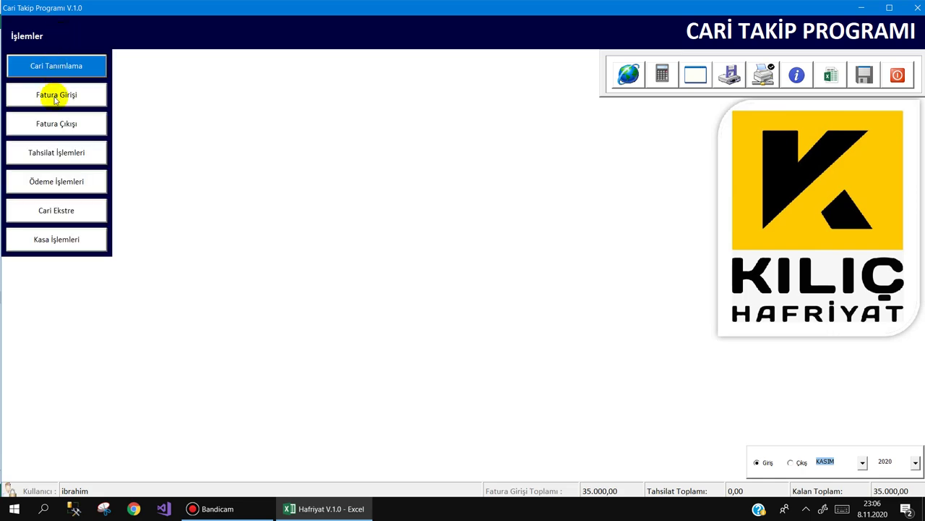
pyautogui.click(58, 152)
pyautogui.doubleClick(233, 62)
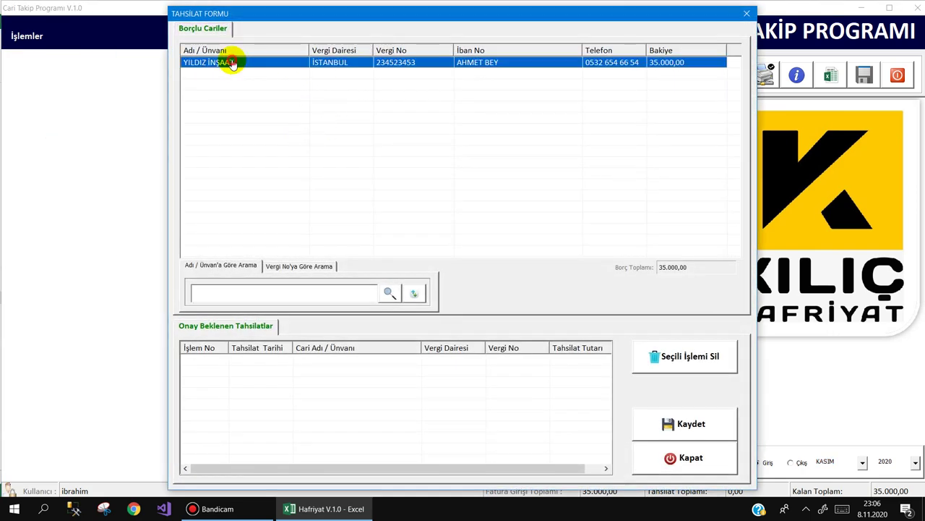
pyautogui.write('15')
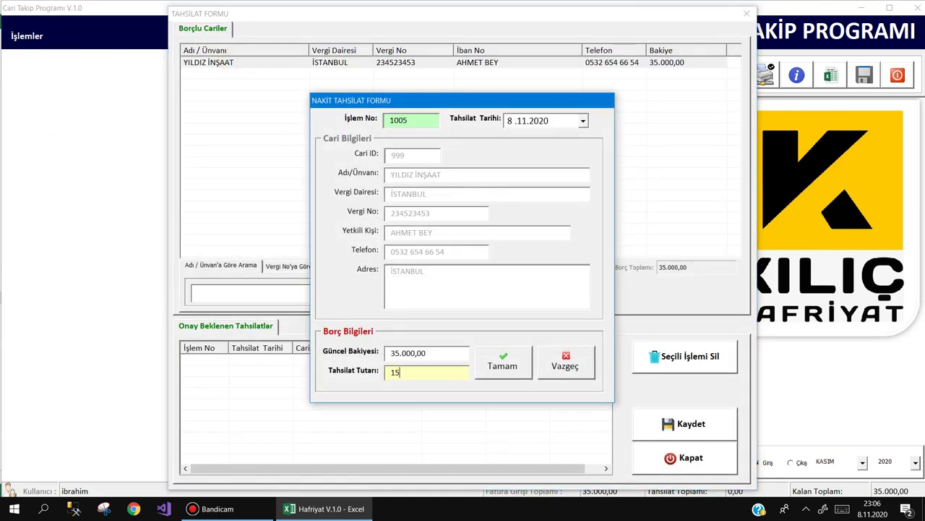
pyautogui.write('000')
pyautogui.press('Return')
pyautogui.click(680, 424)
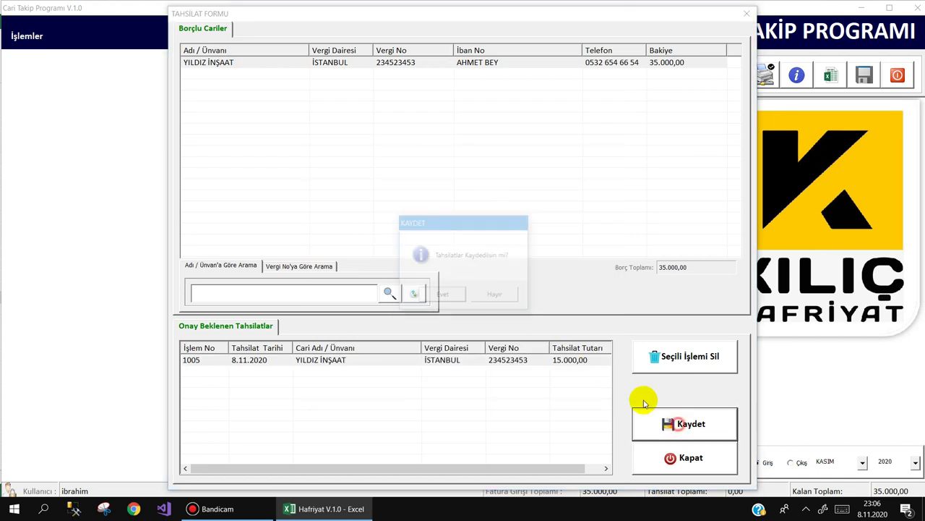
pyautogui.click(452, 297)
pyautogui.click(598, 274)
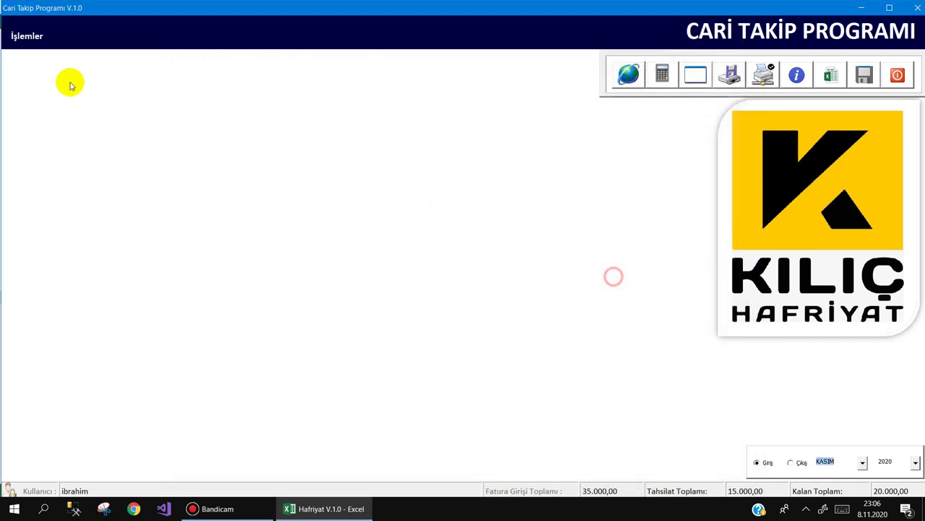
# Review cash movement 1005 in the Kasa Hareketleri list, then close it
pyautogui.moveTo(41, 68)
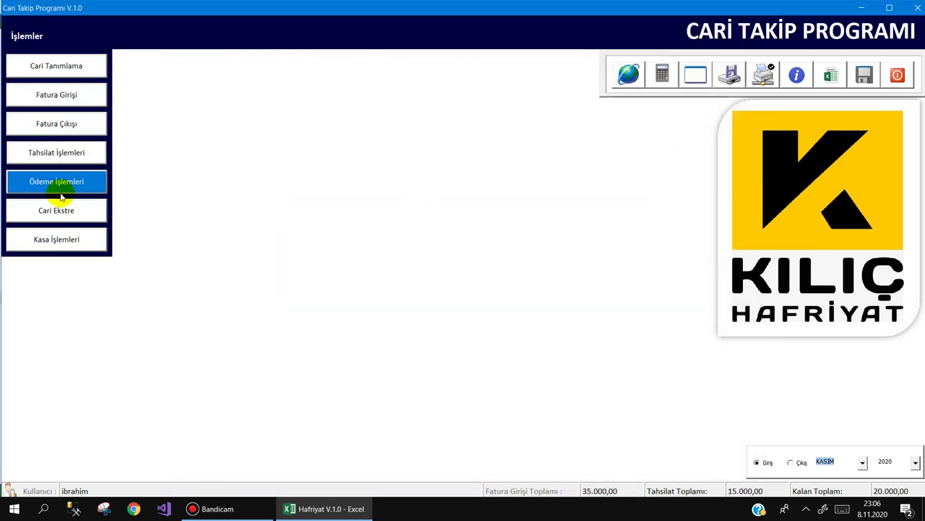
pyautogui.click(57, 242)
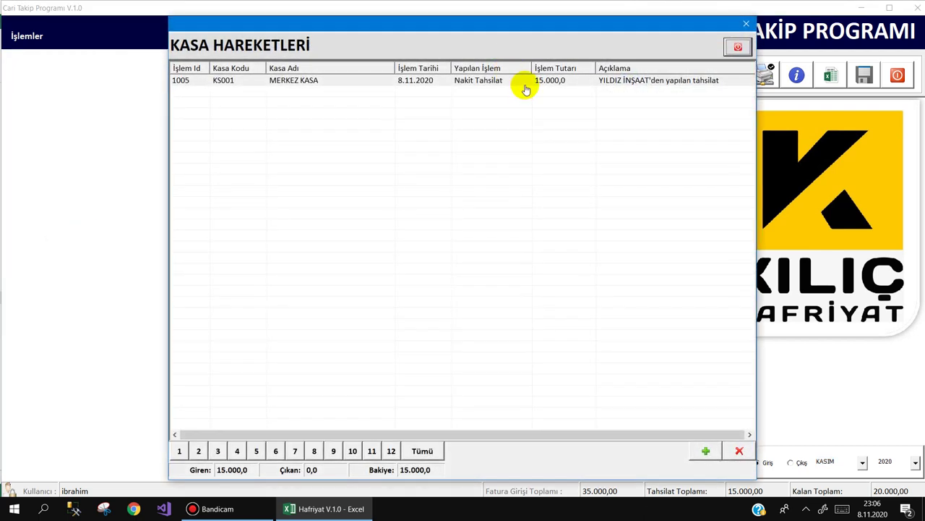
pyautogui.click(525, 84)
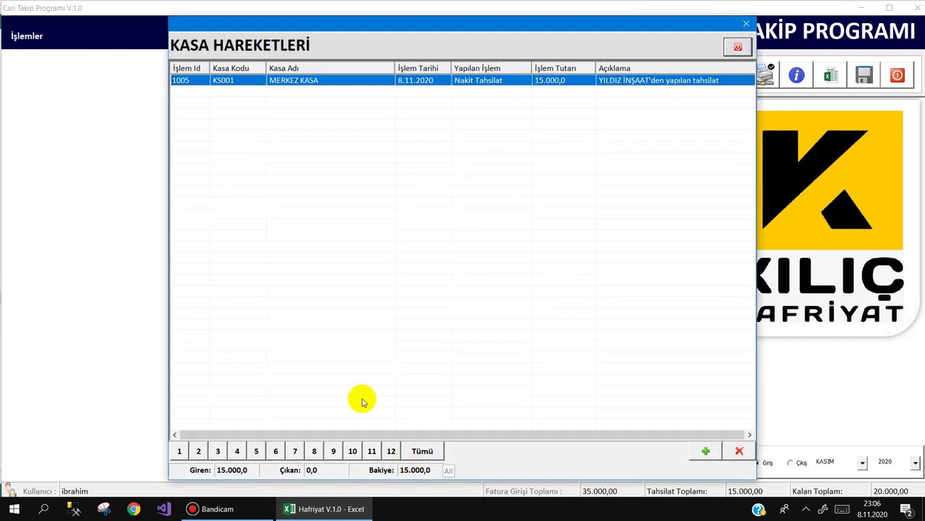
pyautogui.press('Escape')
pyautogui.moveTo(43, 87)
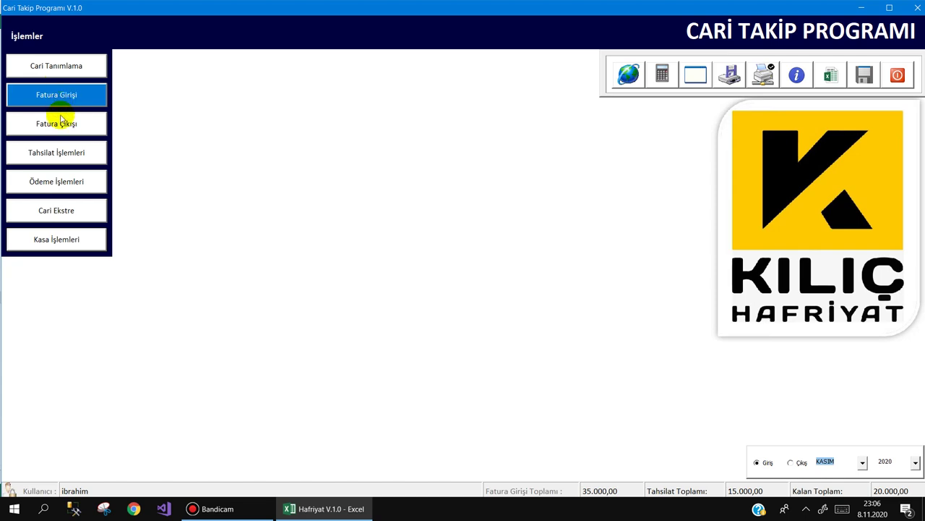
# Record and save another collection of 20.000,00 from YILDIZ İNŞAAT
pyautogui.click(69, 152)
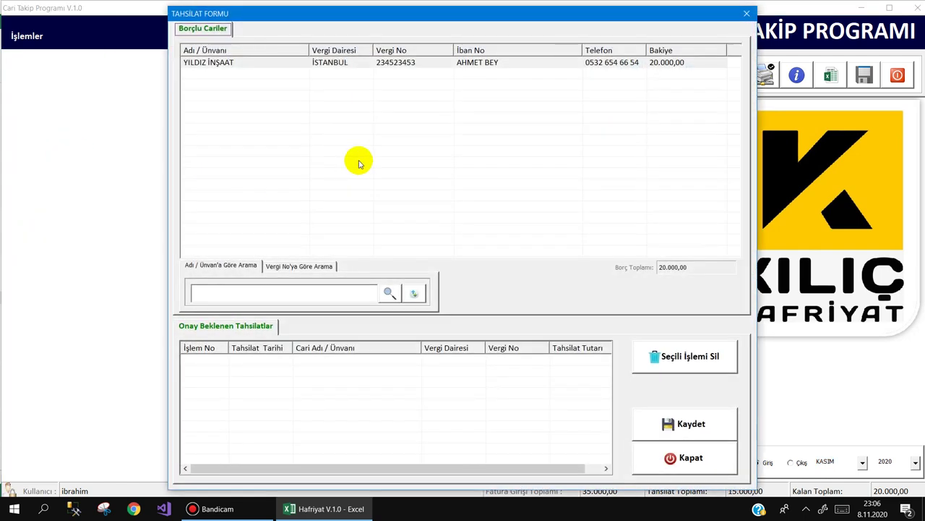
pyautogui.doubleClick(285, 63)
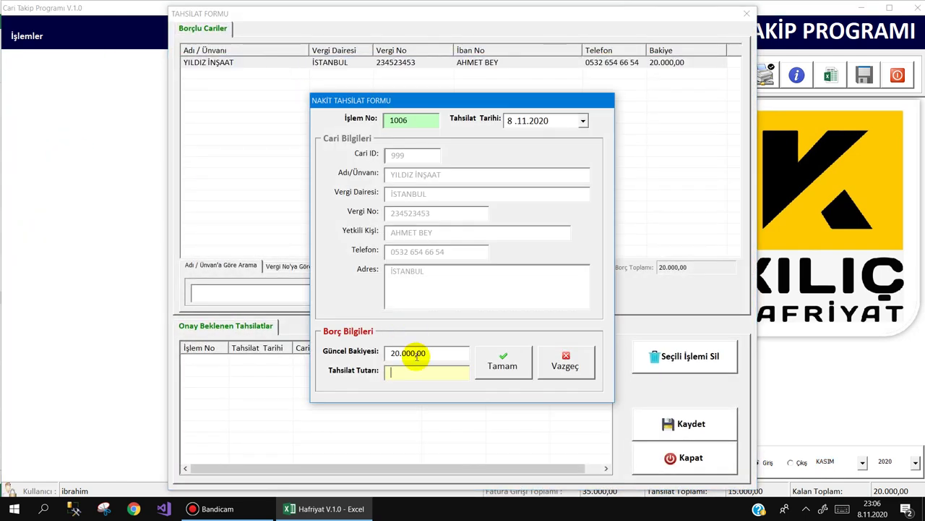
pyautogui.write('20000')
pyautogui.click(507, 365)
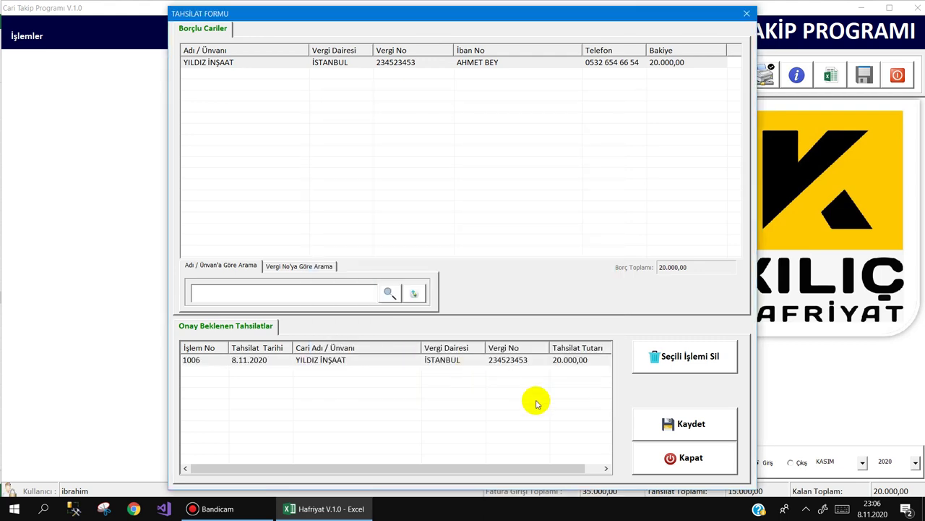
pyautogui.click(647, 427)
pyautogui.click(438, 293)
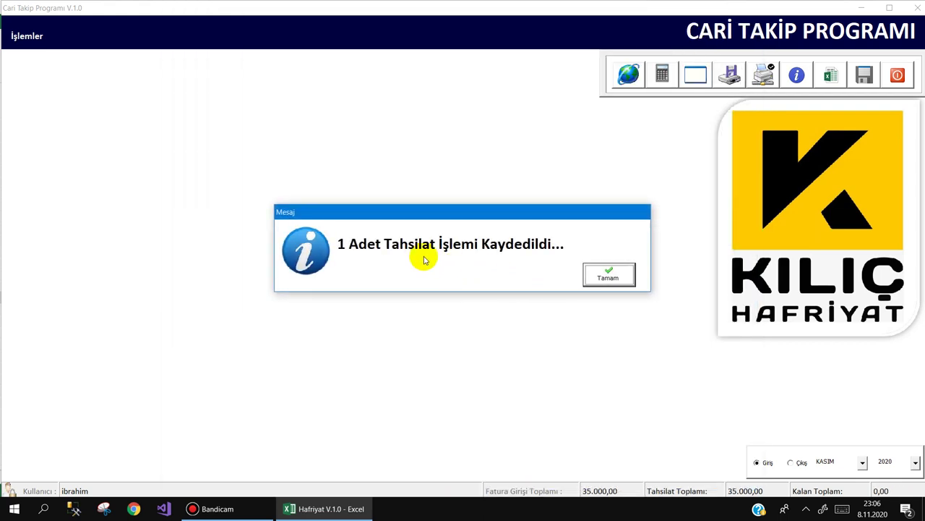
pyautogui.press('Return')
# Delete cash movement 1005 from the Kasa Hareketleri list
pyautogui.click(46, 41)
pyautogui.click(73, 238)
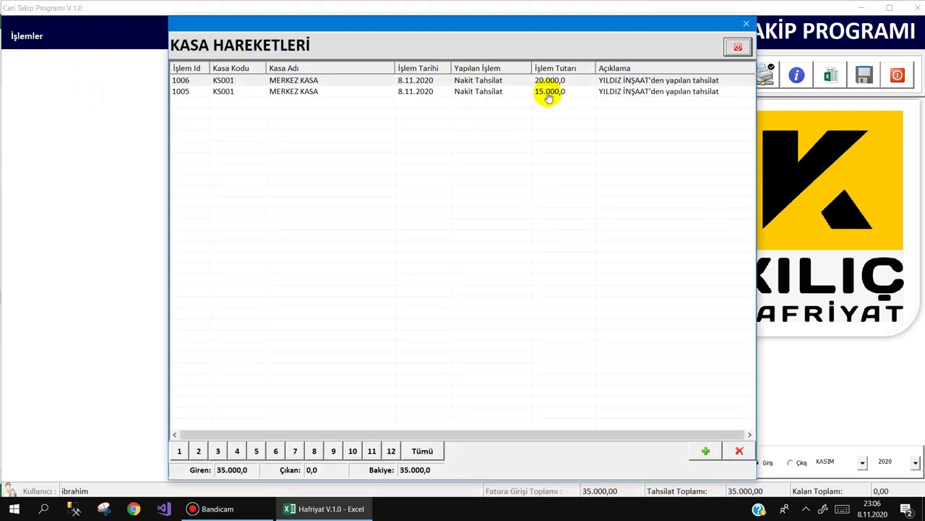
pyautogui.click(439, 91)
pyautogui.click(738, 450)
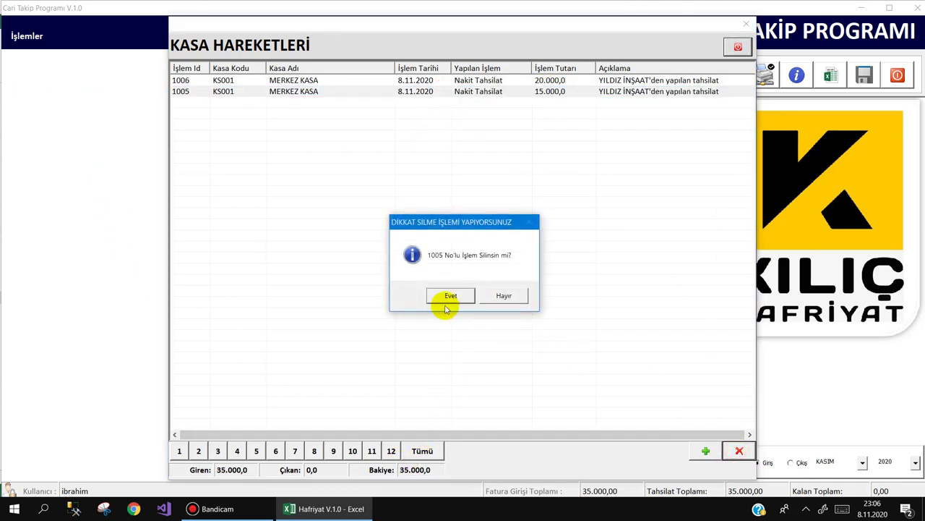
pyautogui.click(440, 298)
pyautogui.press('Return')
# Check YILDIZ İNŞAAT's outstanding balance in the account list
pyautogui.click(26, 36)
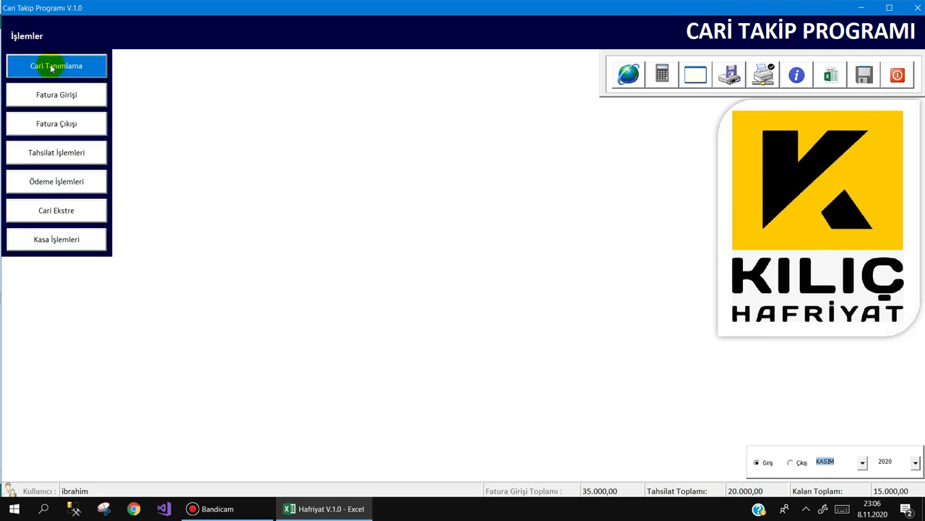
pyautogui.click(51, 64)
pyautogui.click(496, 79)
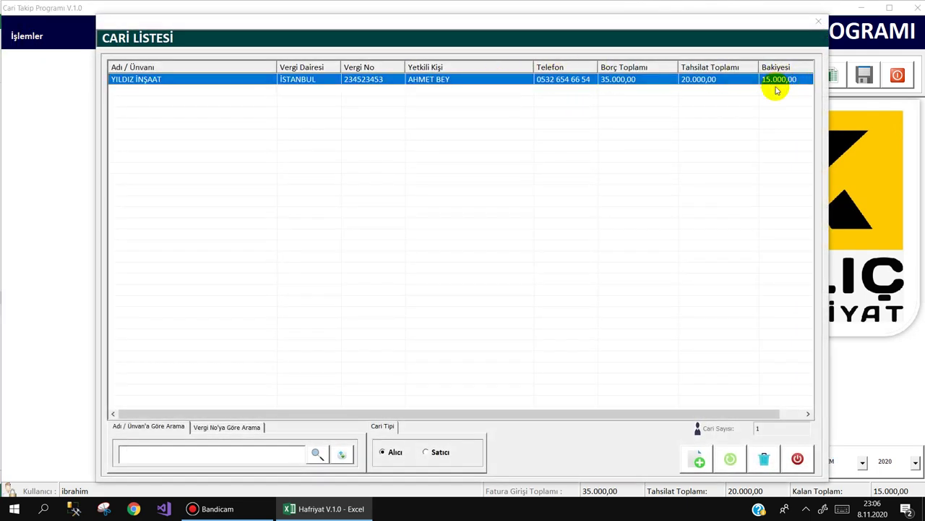
pyautogui.press('Escape')
# Record and save collection 1007 of 15.000,00 from YILDIZ İNŞAAT
pyautogui.click(33, 36)
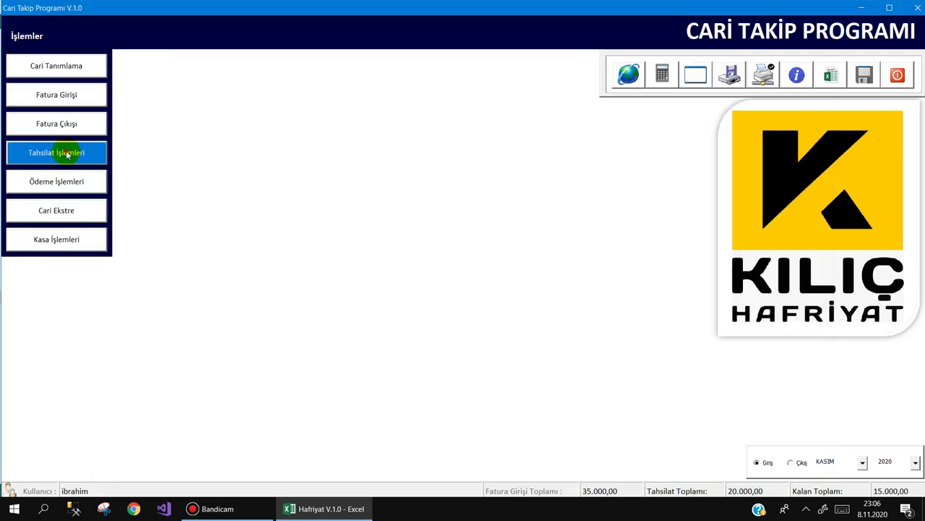
pyautogui.click(67, 153)
pyautogui.doubleClick(241, 65)
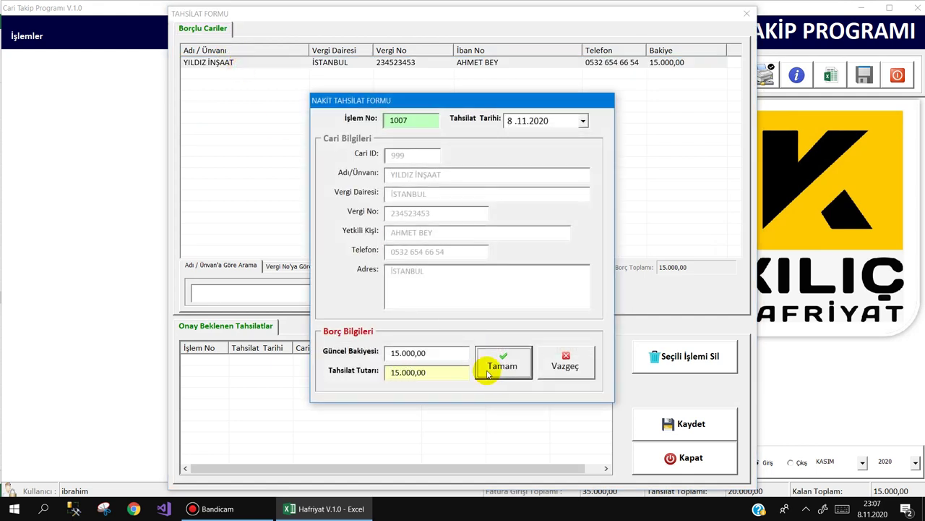
pyautogui.click(488, 374)
pyautogui.click(665, 420)
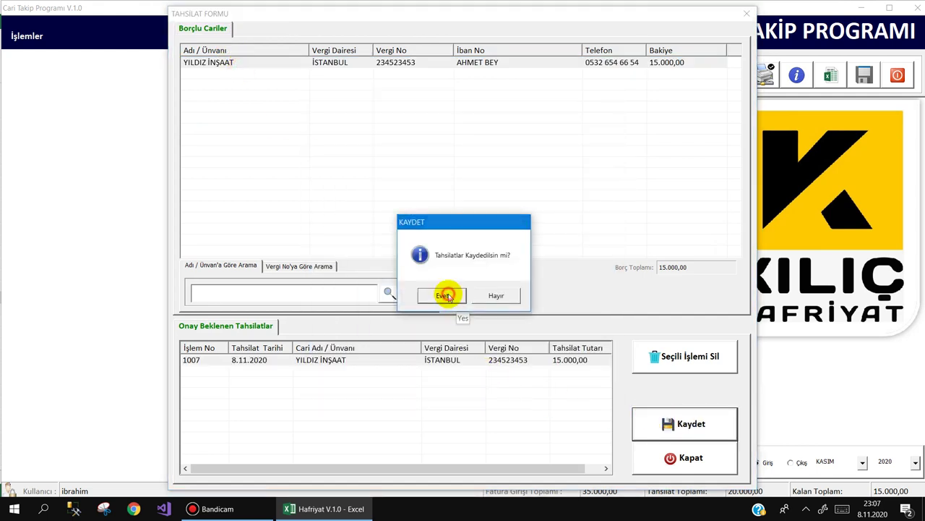
pyautogui.click(446, 295)
pyautogui.click(587, 272)
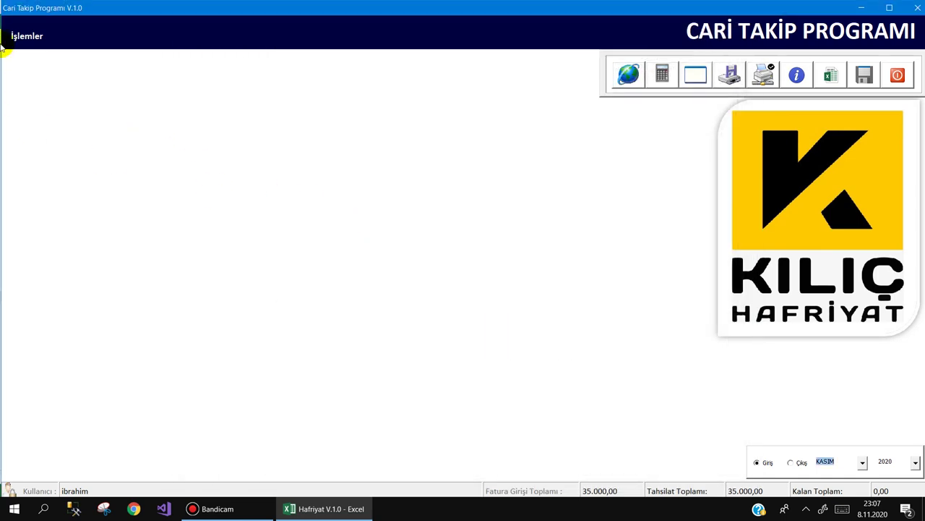
pyautogui.click(62, 151)
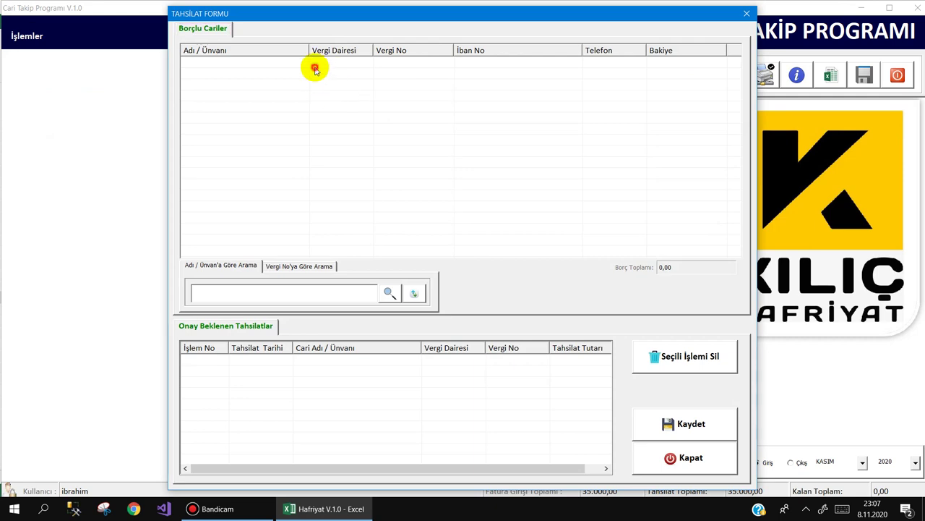
# Close the collections form and start a cash payment to GÜNEŞ YAPI in Ödeme İşlemleri
pyautogui.press('Escape')
pyautogui.moveTo(33, 41)
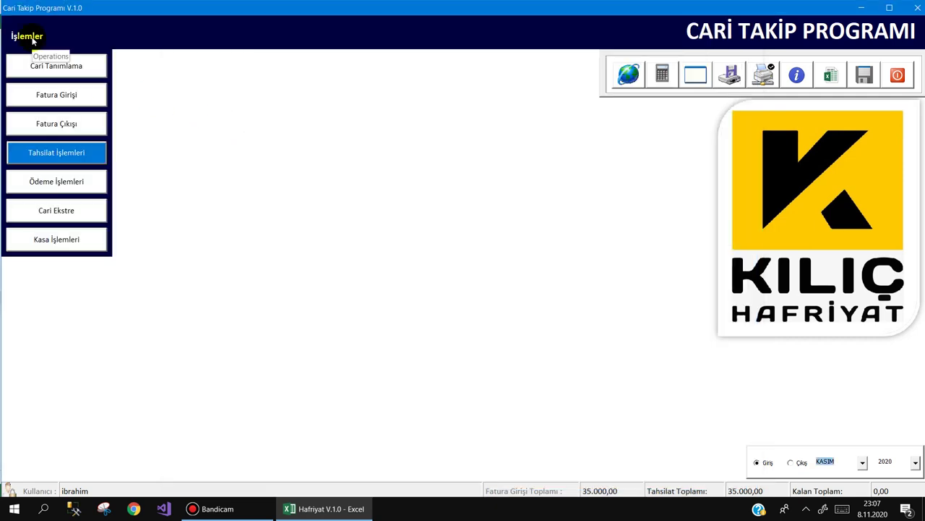
pyautogui.click(69, 181)
pyautogui.click(238, 64)
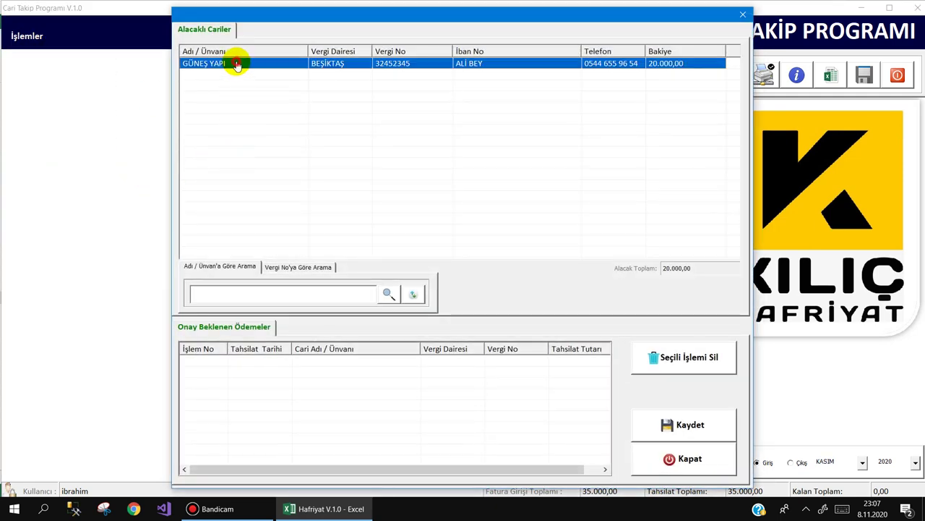
pyautogui.doubleClick(238, 63)
pyautogui.write('12000')
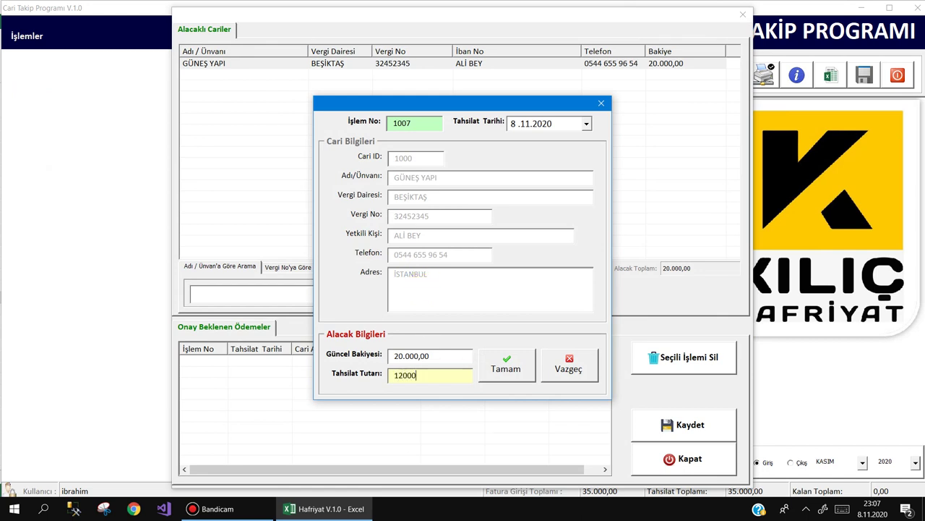
# Add and save the 12.000,00 payment, then bring up the Cari Ekstre statement
pyautogui.click(506, 365)
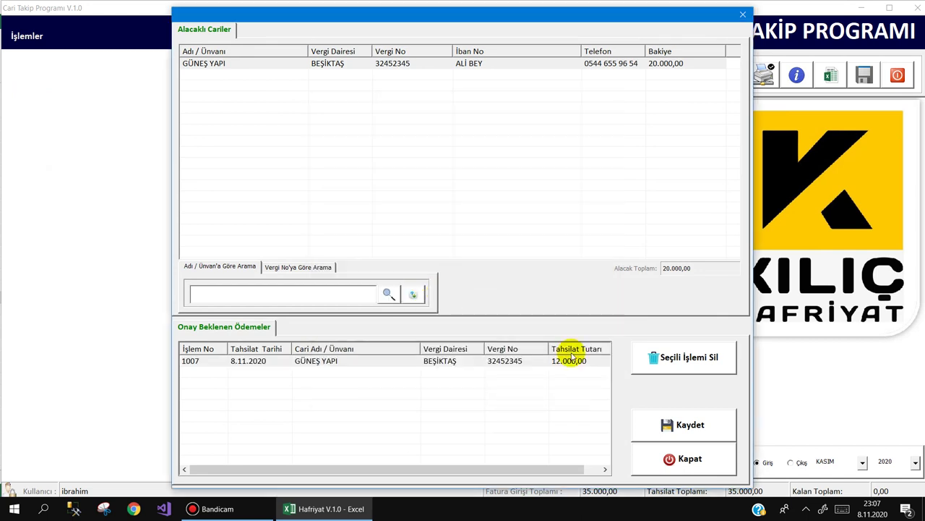
pyautogui.click(669, 423)
pyautogui.click(444, 296)
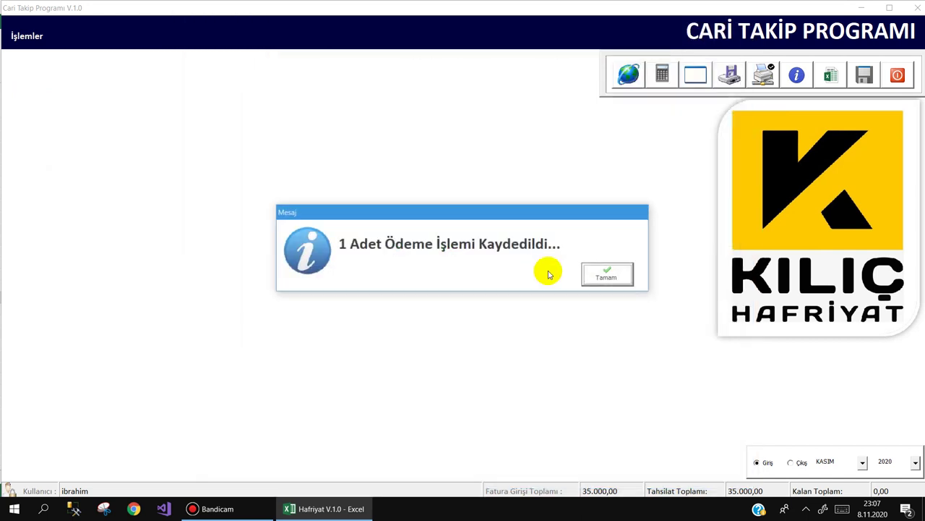
pyautogui.click(593, 272)
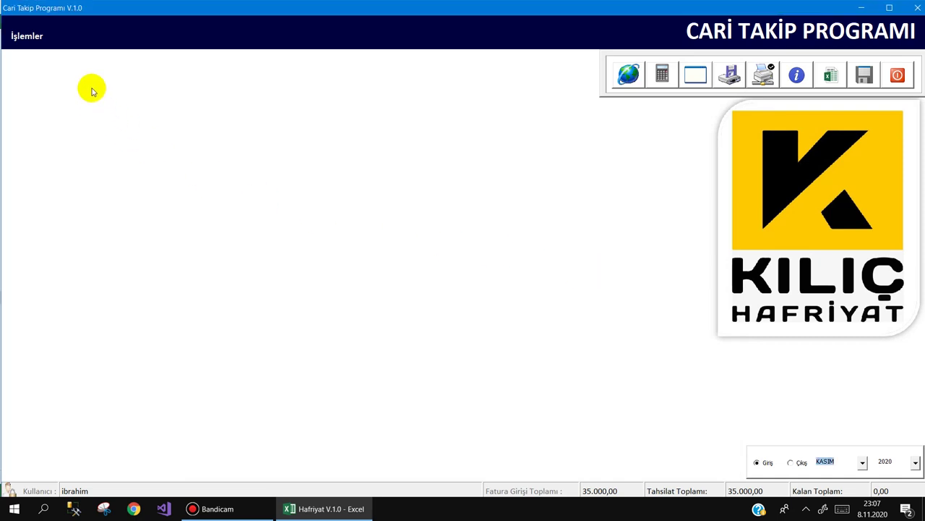
pyautogui.click(38, 37)
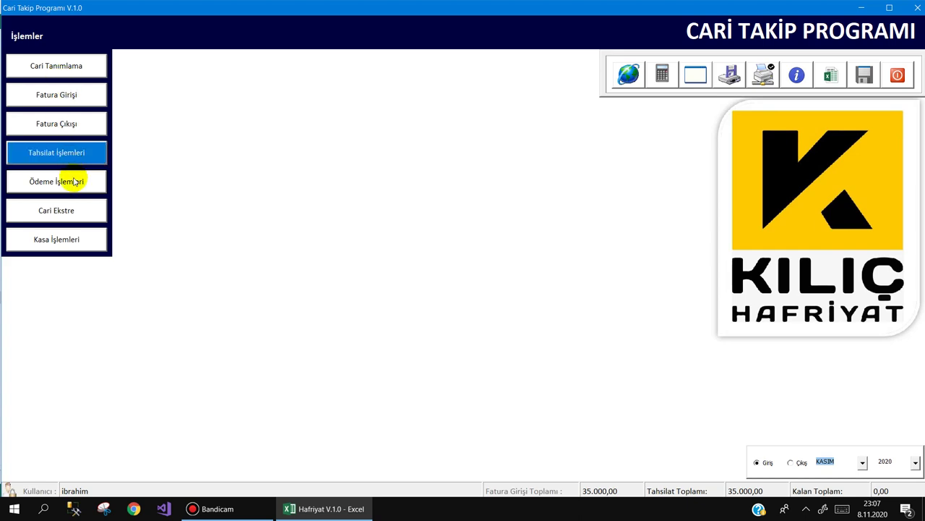
pyautogui.click(73, 211)
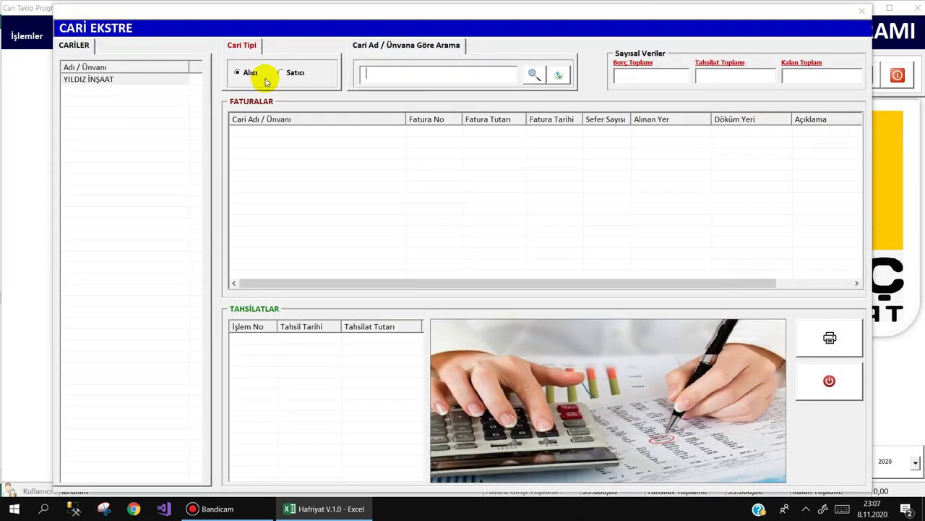
# Review GÜNEŞ YAPI's seller statement, then cash movements showing the 12.000,0 payment and 23.000,0 balance
pyautogui.click(282, 72)
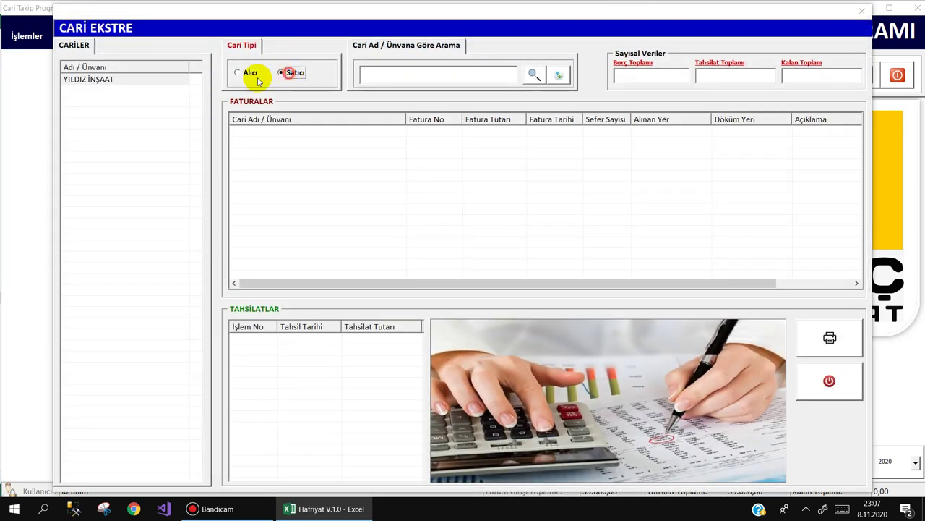
pyautogui.click(97, 80)
pyautogui.click(365, 344)
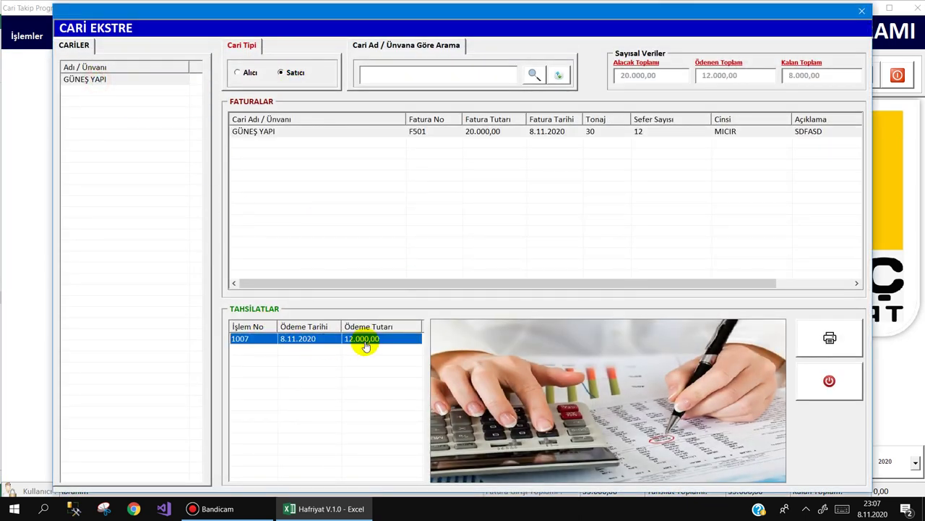
pyautogui.press('Escape')
pyautogui.moveTo(27, 37)
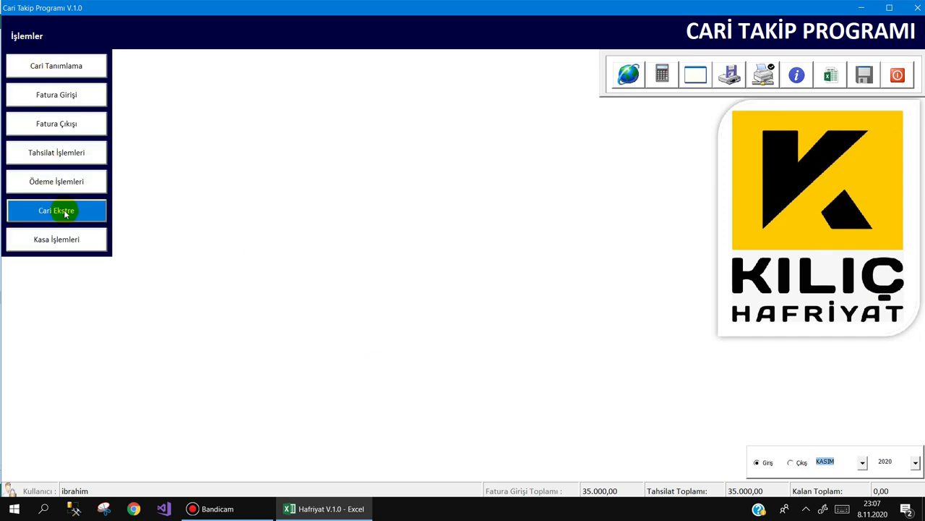
pyautogui.click(58, 239)
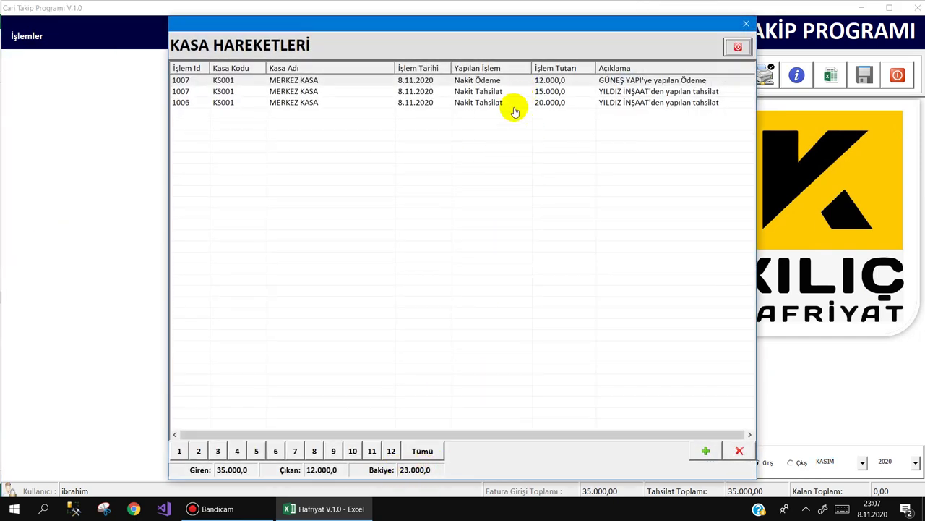
pyautogui.press('Escape')
# Record and save an 8.000,00 payment to GÜNEŞ YAPI through Ödeme İşlemleri
pyautogui.moveTo(21, 36)
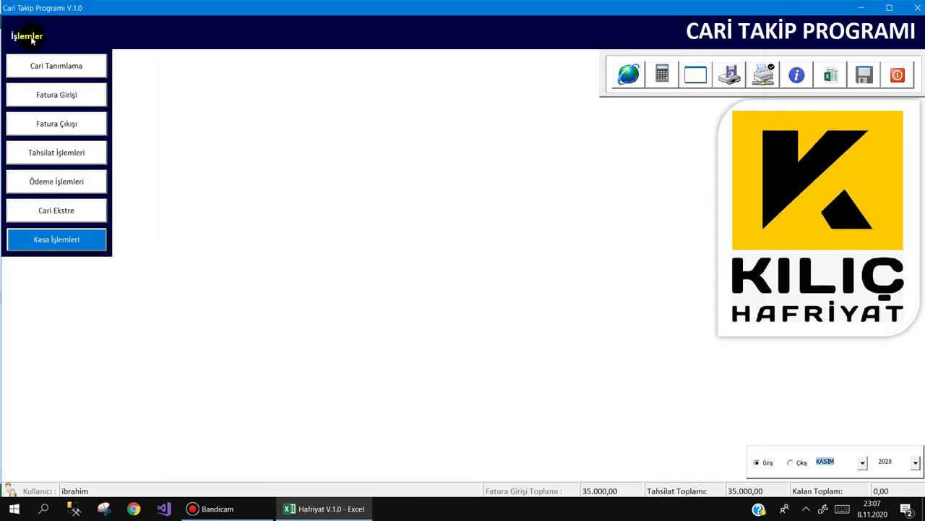
pyautogui.click(50, 182)
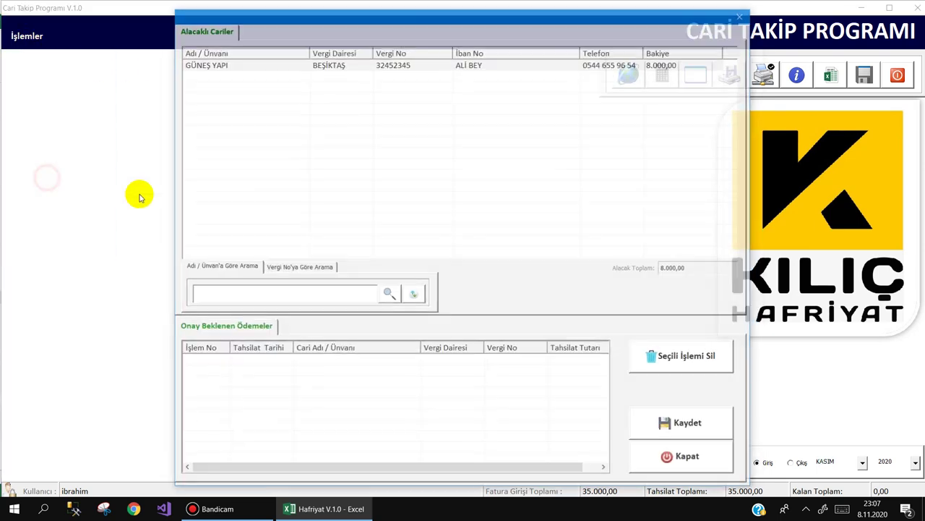
pyautogui.click(309, 65)
pyautogui.doubleClick(310, 64)
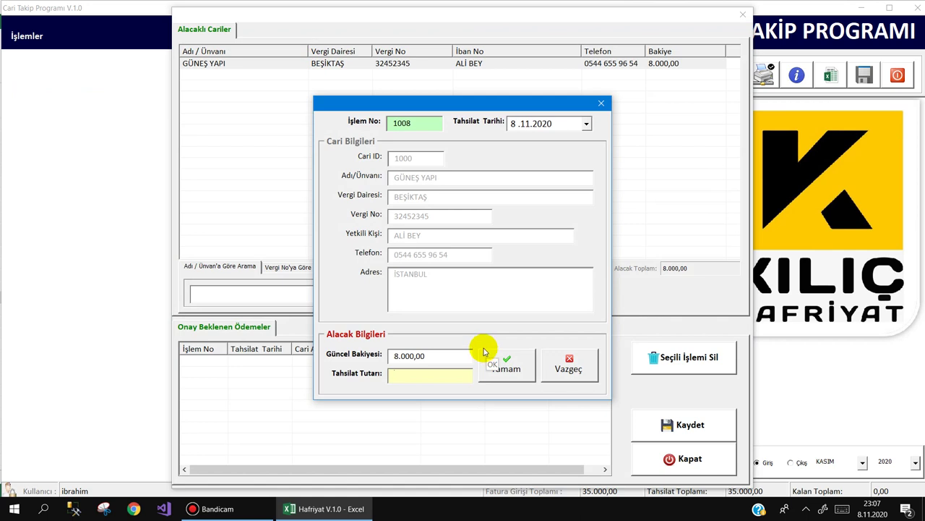
pyautogui.write('8000')
pyautogui.click(484, 352)
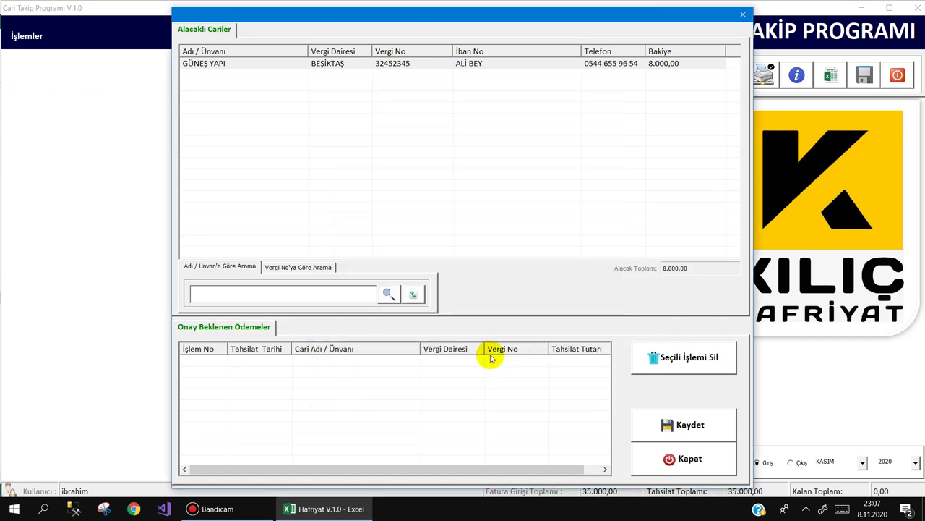
pyautogui.click(665, 424)
pyautogui.click(459, 297)
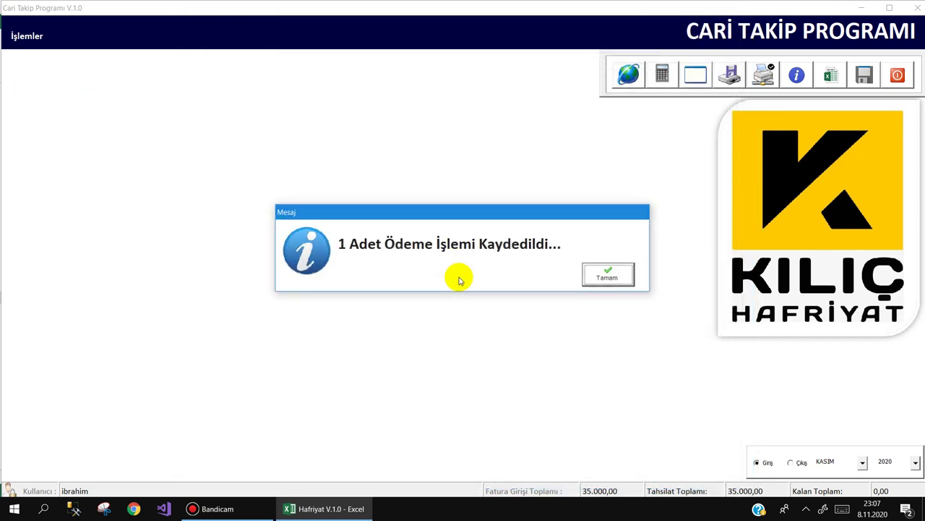
pyautogui.press('Return')
pyautogui.click(36, 45)
# Check the YILDIZ İNŞAAT buyer and GÜNEŞ YAPI seller accounts in Cari Listesi
pyautogui.click(40, 68)
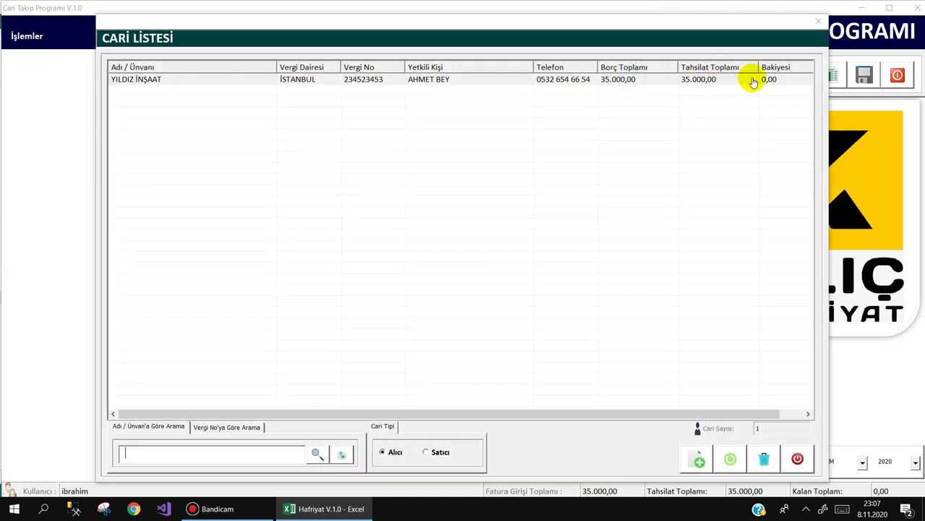
pyautogui.click(769, 79)
pyautogui.click(438, 449)
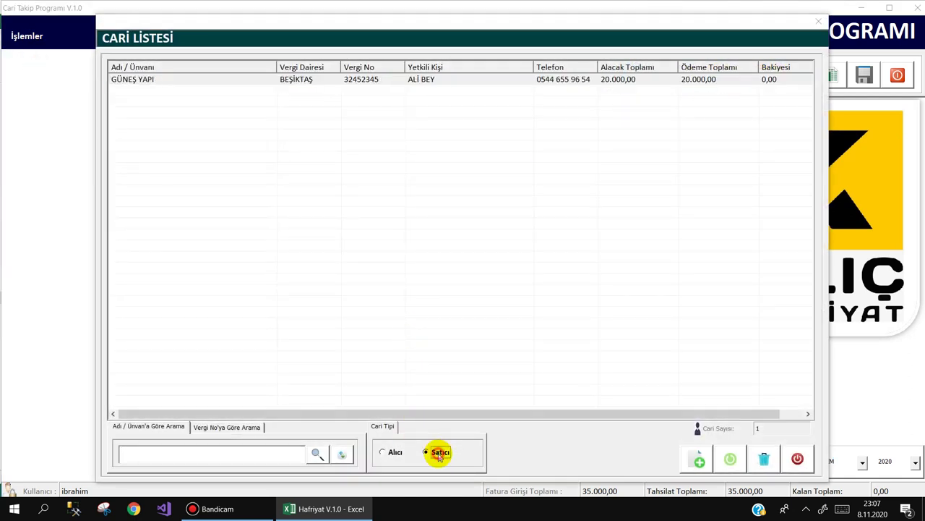
pyautogui.click(224, 79)
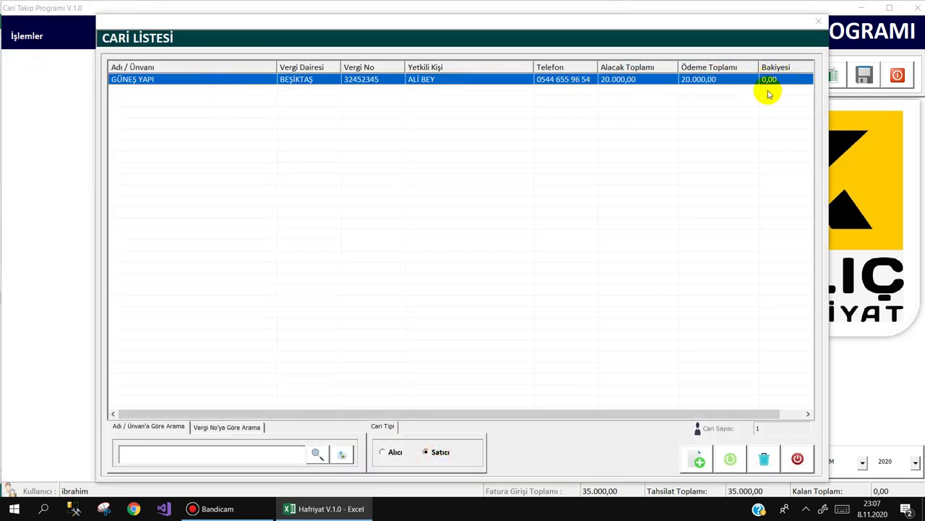
pyautogui.click(29, 37)
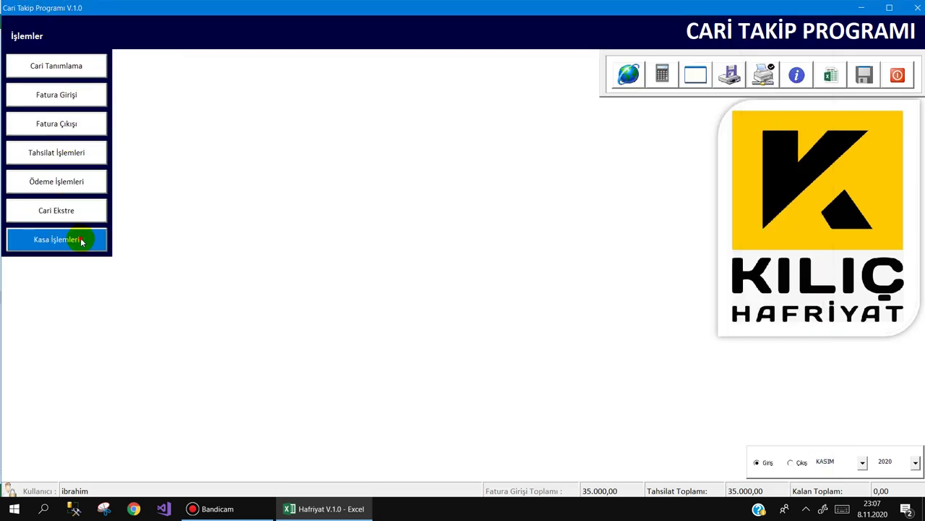
# Review cash movements showing the 8.000,0 payment and 15.000,0 balance, then close the payments form
pyautogui.click(23, 240)
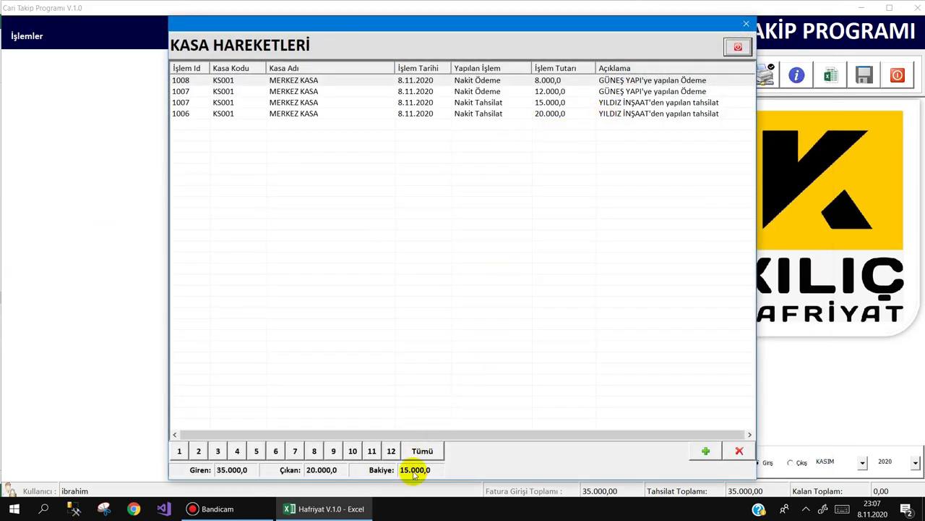
pyautogui.click(554, 102)
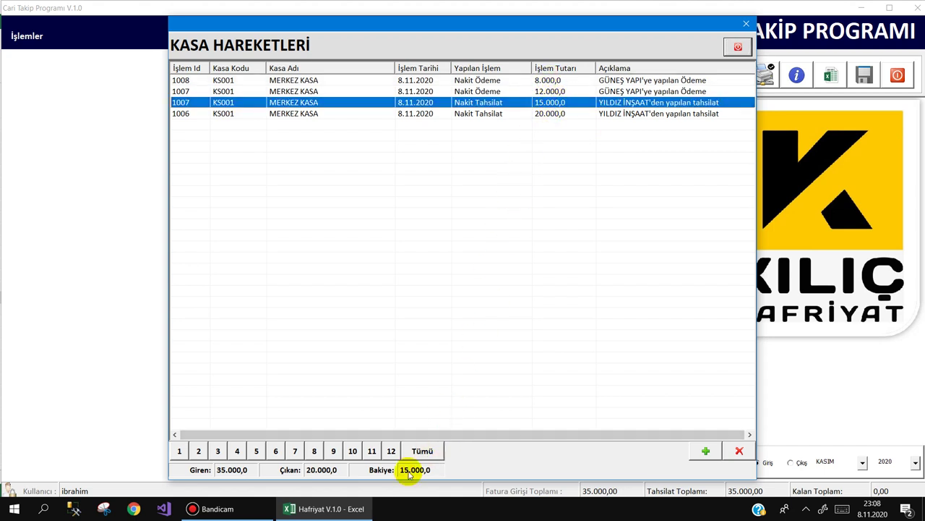
pyautogui.moveTo(91, 106)
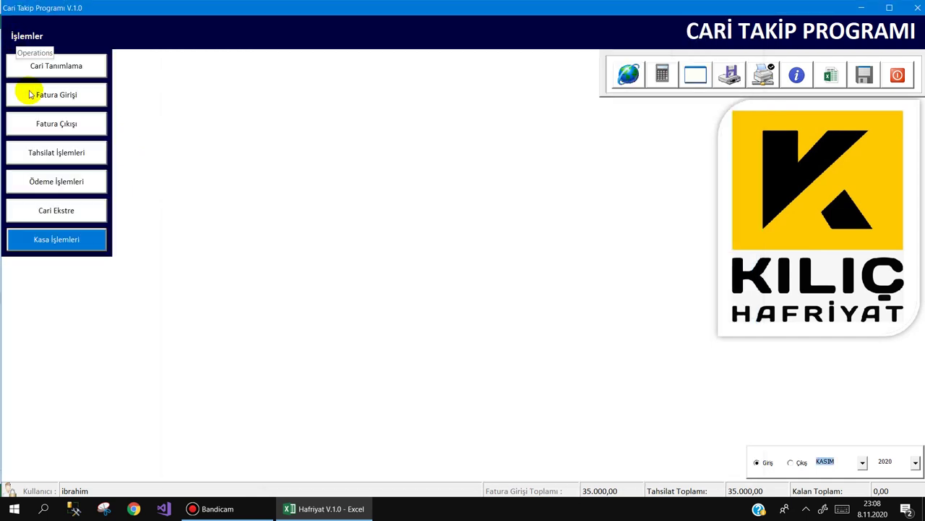
pyautogui.click(56, 183)
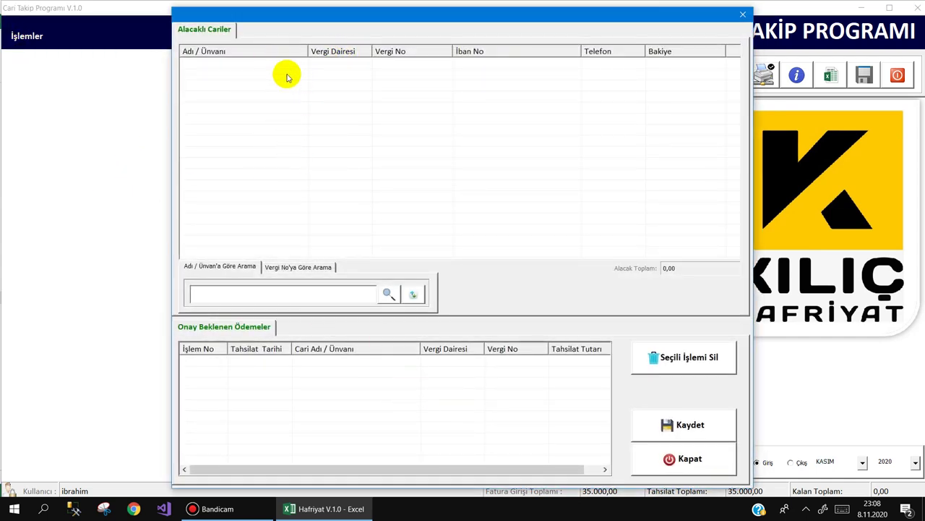
pyautogui.press('Escape')
# Load YILDIZ İNŞAAT's statement in Cari Ekstre and confirm printing it
pyautogui.moveTo(56, 46)
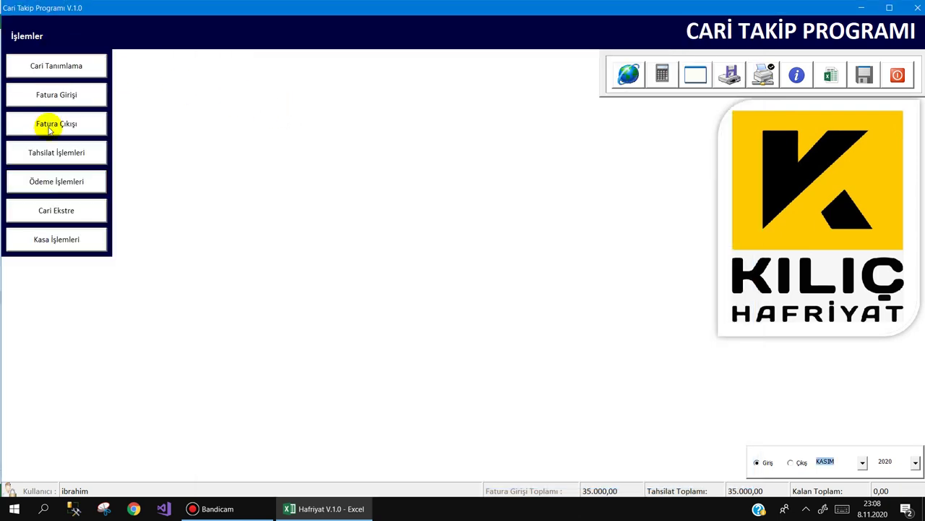
pyautogui.click(62, 210)
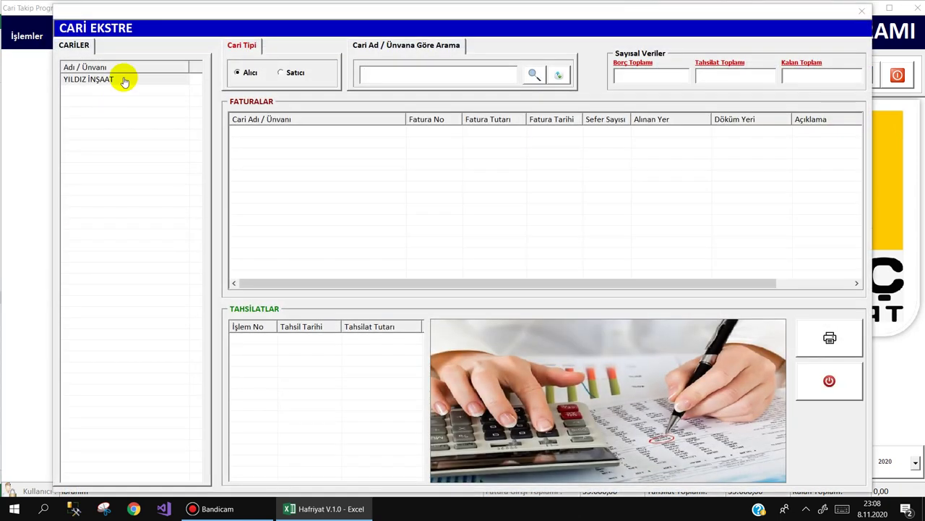
pyautogui.click(125, 81)
pyautogui.click(262, 130)
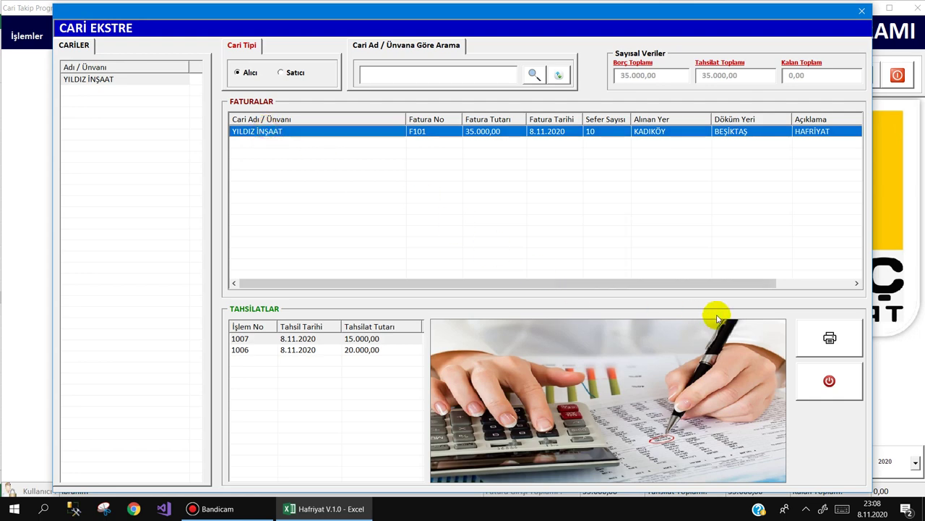
pyautogui.click(828, 338)
pyautogui.click(448, 297)
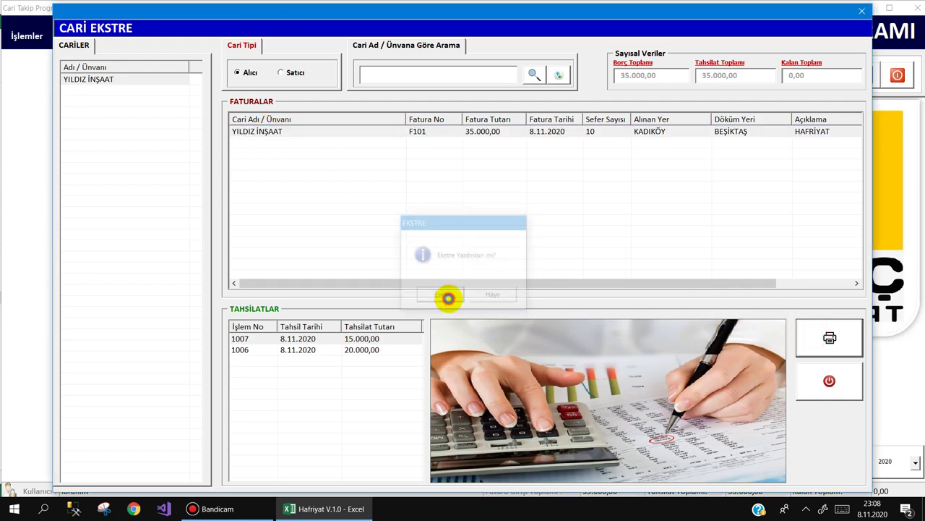
pyautogui.press('Return')
# Save the statement on Masaüstü as the PDF YILDIZ
pyautogui.click(438, 315)
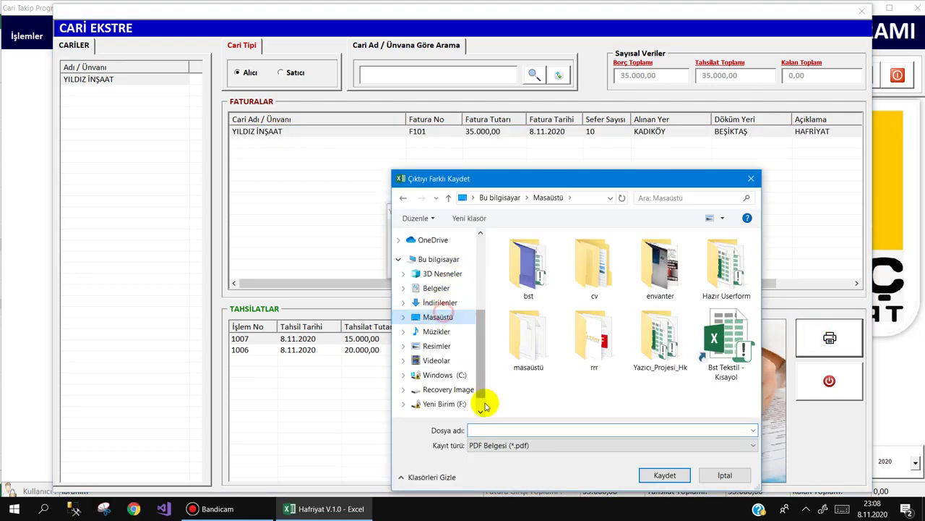
pyautogui.click(481, 430)
pyautogui.write('YILDI')
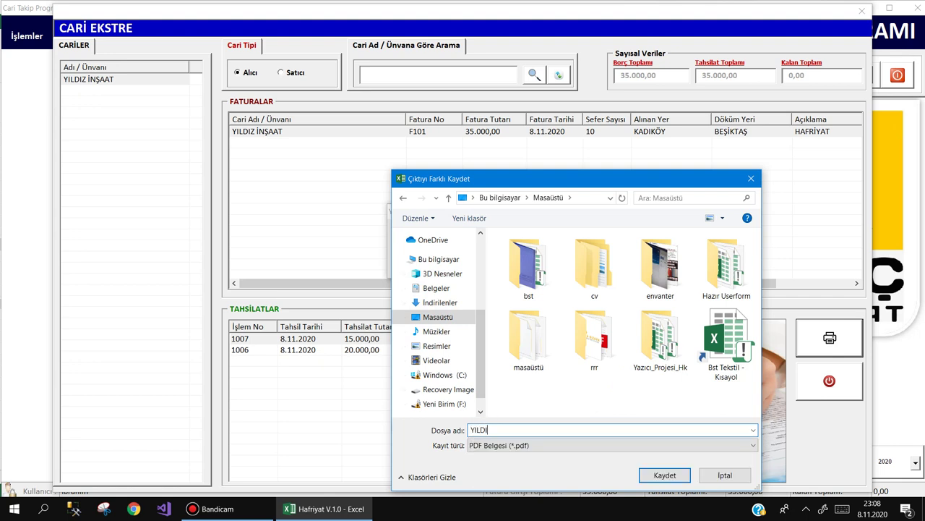
pyautogui.press('Return')
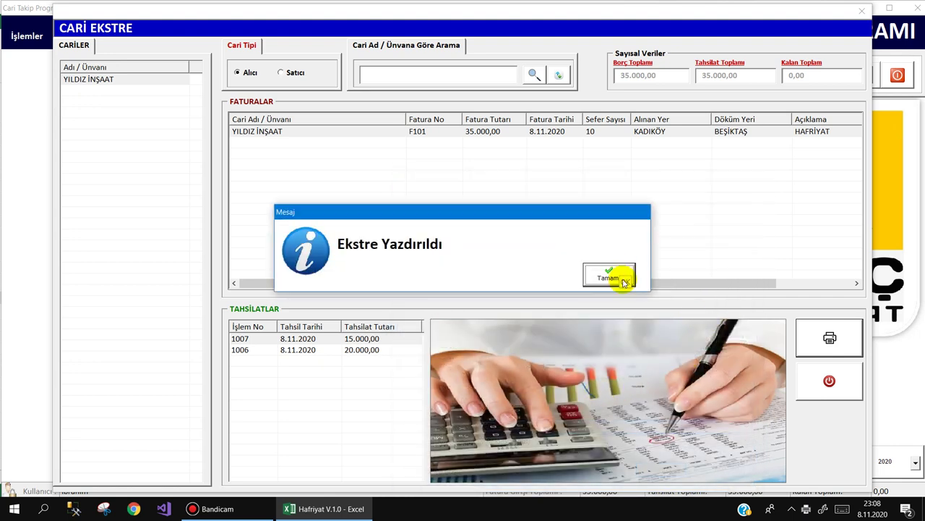
pyautogui.click(624, 281)
# Open YILDIZ.pdf from the desktop in Edge, check the 0,00 remaining balance, and close it
pyautogui.press('super+d')
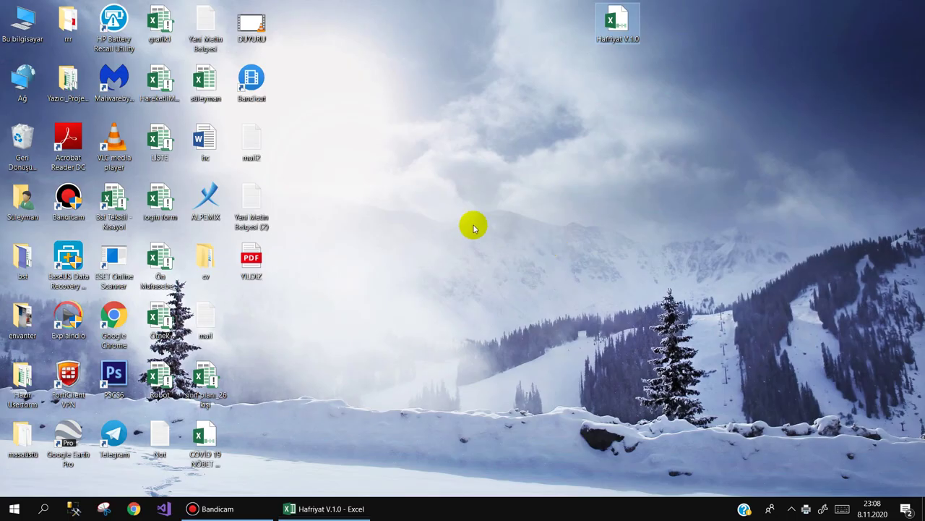
pyautogui.doubleClick(251, 262)
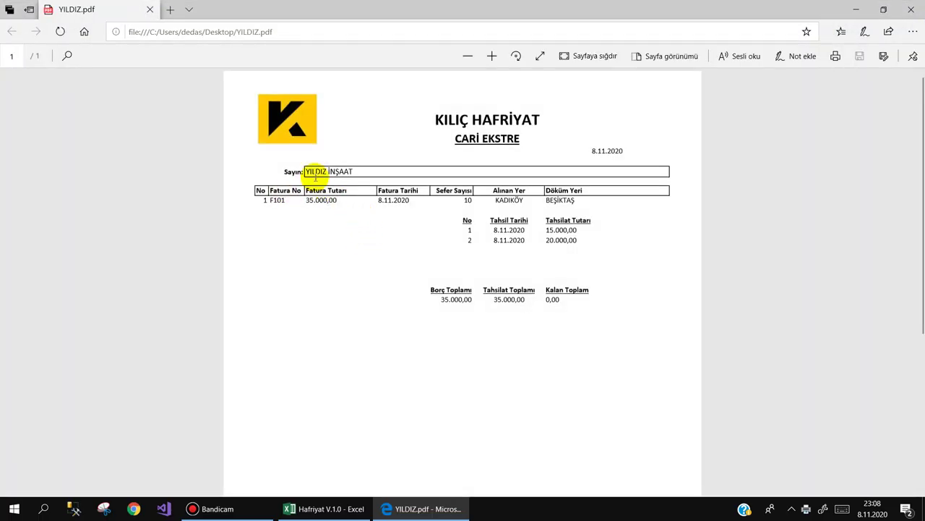
pyautogui.moveTo(295, 202); pyautogui.dragTo(504, 196)
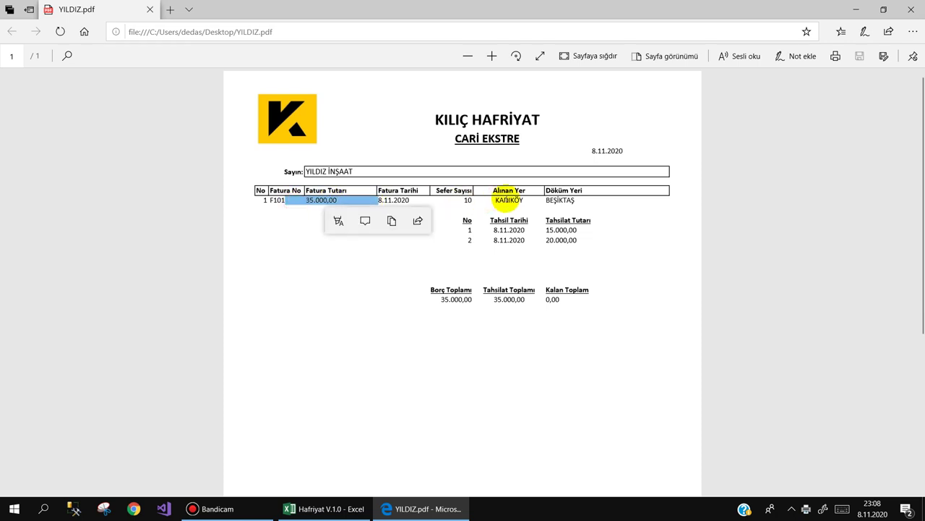
pyautogui.click(510, 212)
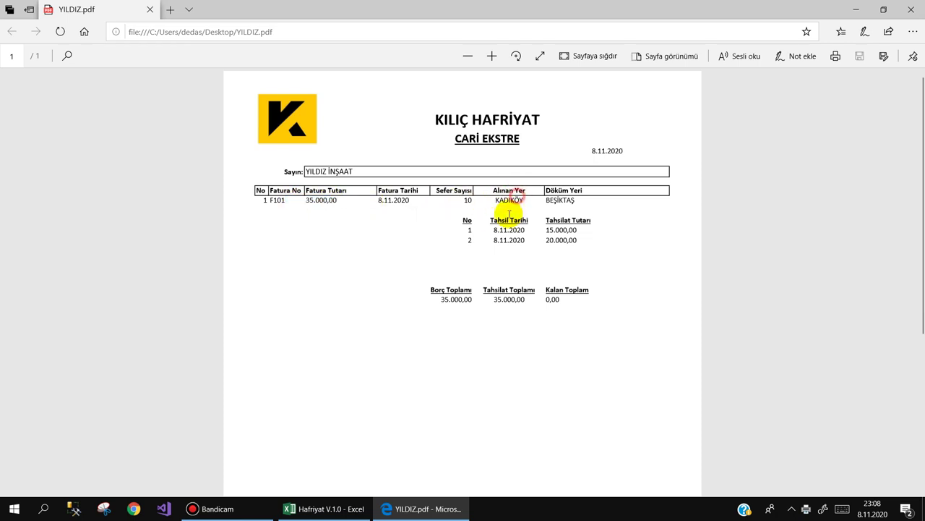
pyautogui.click(584, 242)
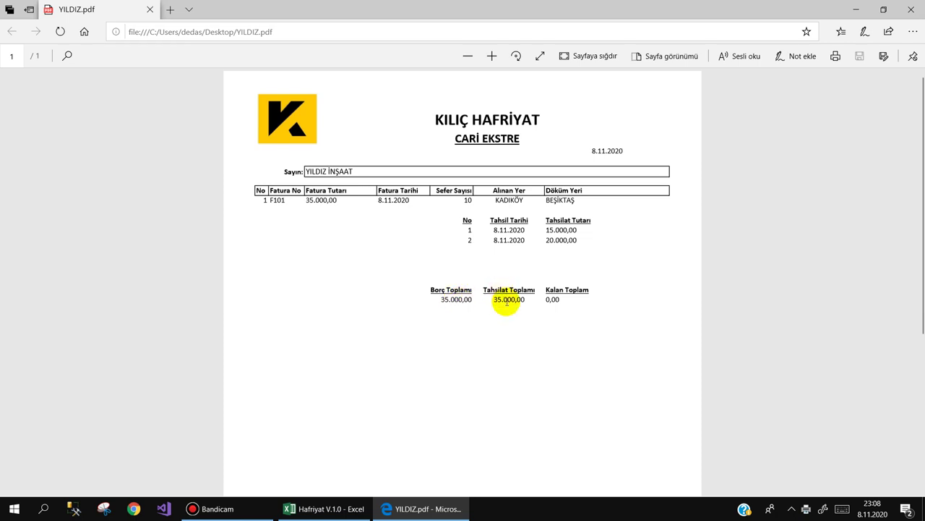
pyautogui.click(916, 9)
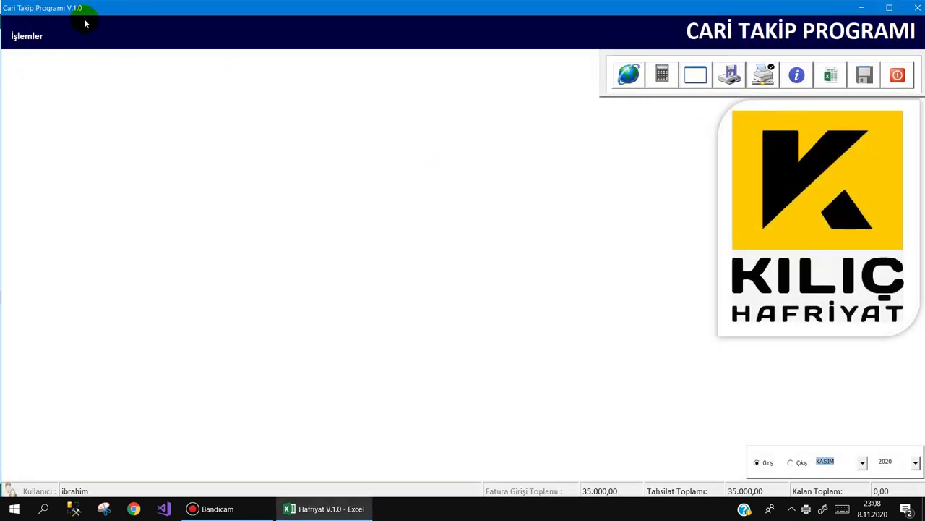
# Print GÜNEŞ YAPI's supplier statement from Cari Ekstre to a GUNES PDF on the desktop
pyautogui.moveTo(29, 36)
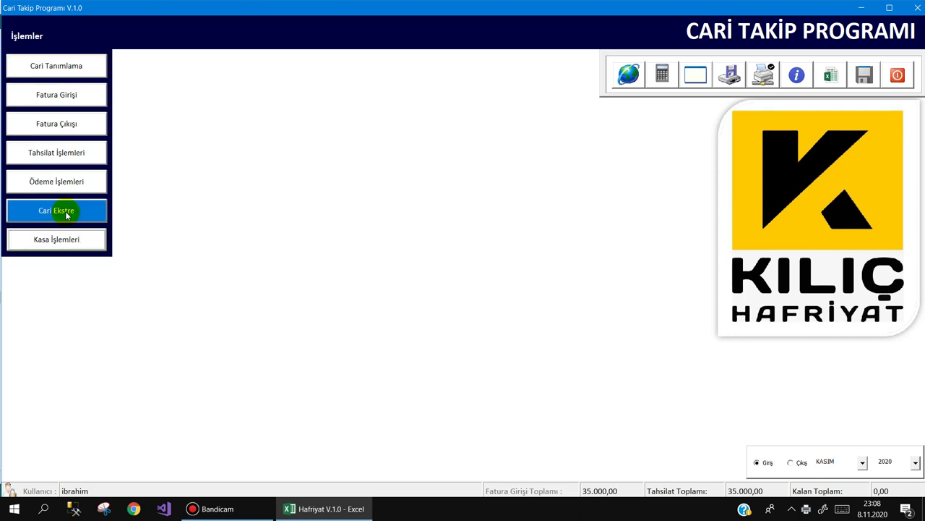
pyautogui.click(65, 211)
pyautogui.click(289, 74)
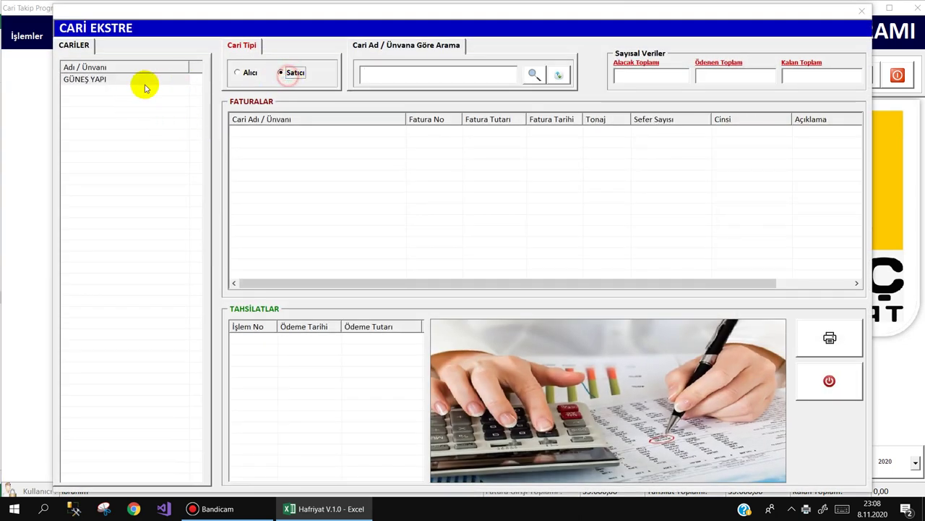
pyautogui.click(105, 81)
pyautogui.click(829, 336)
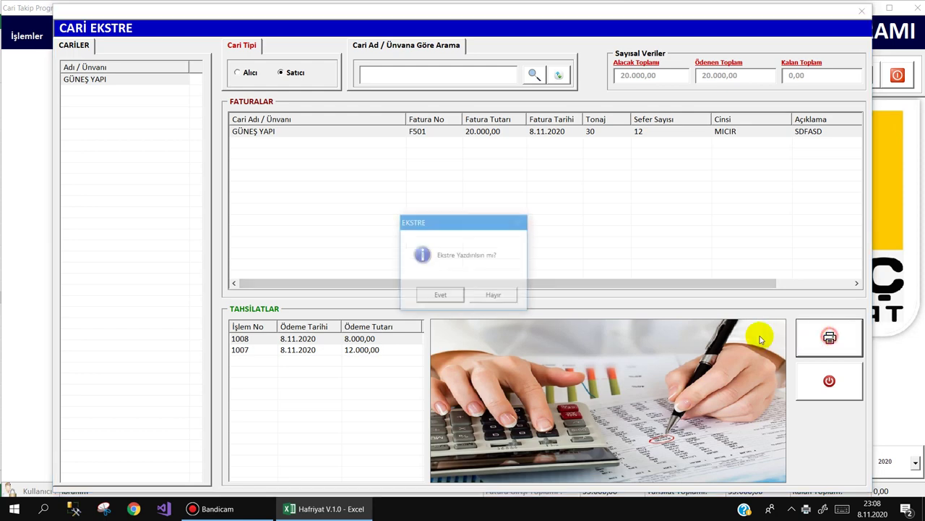
pyautogui.click(454, 303)
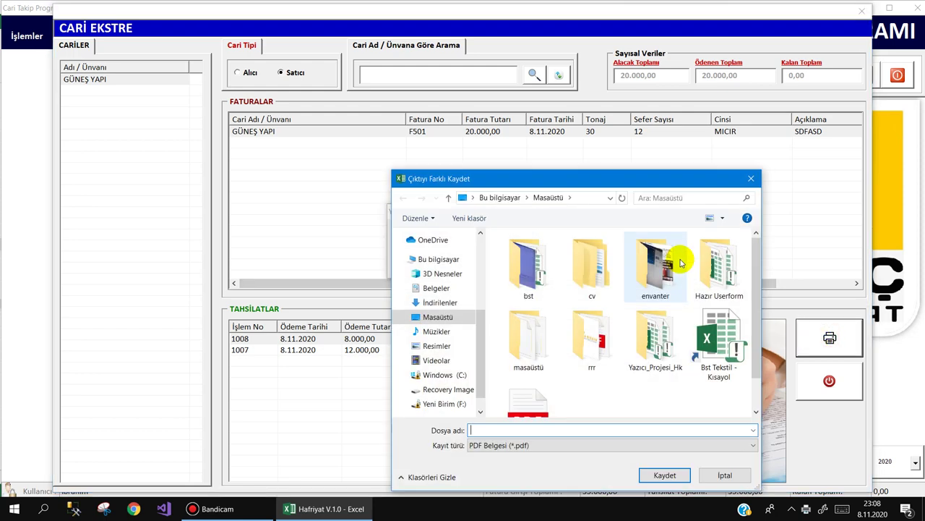
pyautogui.write('GUN')
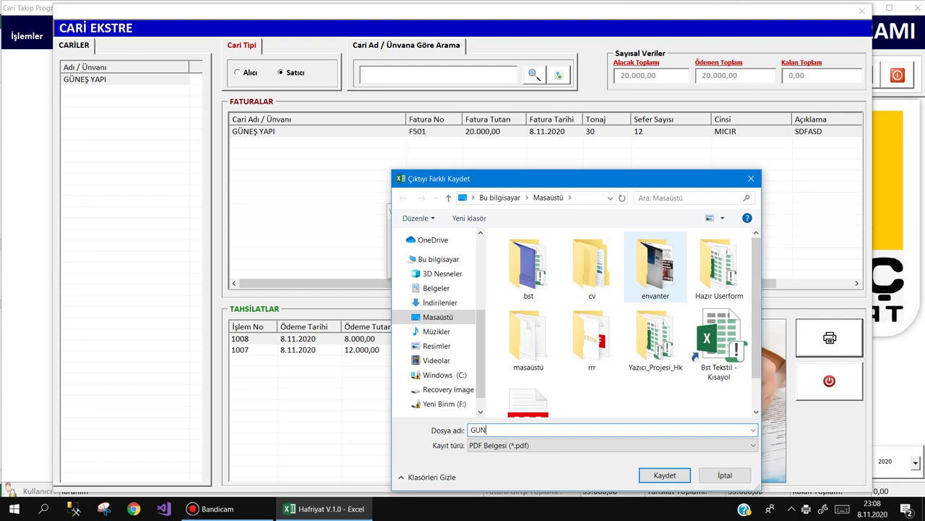
pyautogui.press('Return')
pyautogui.press('Return')
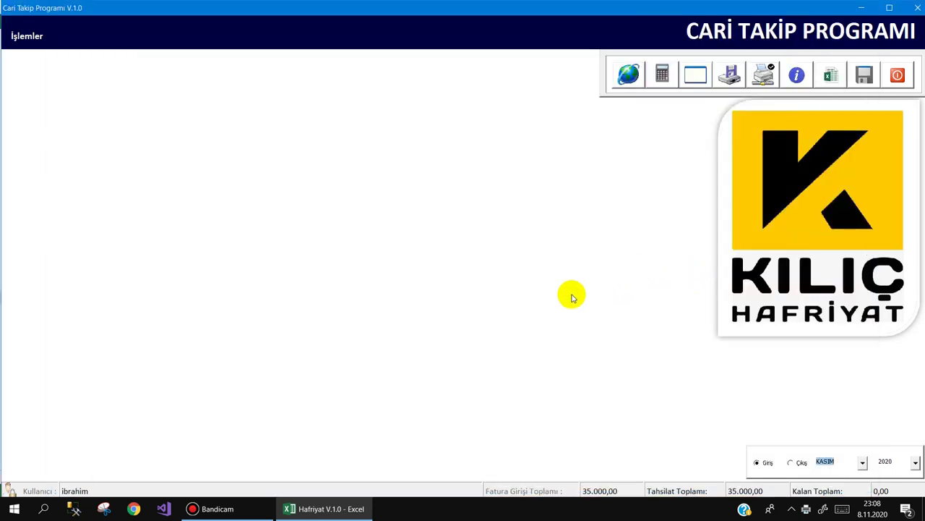
pyautogui.press('super+d')
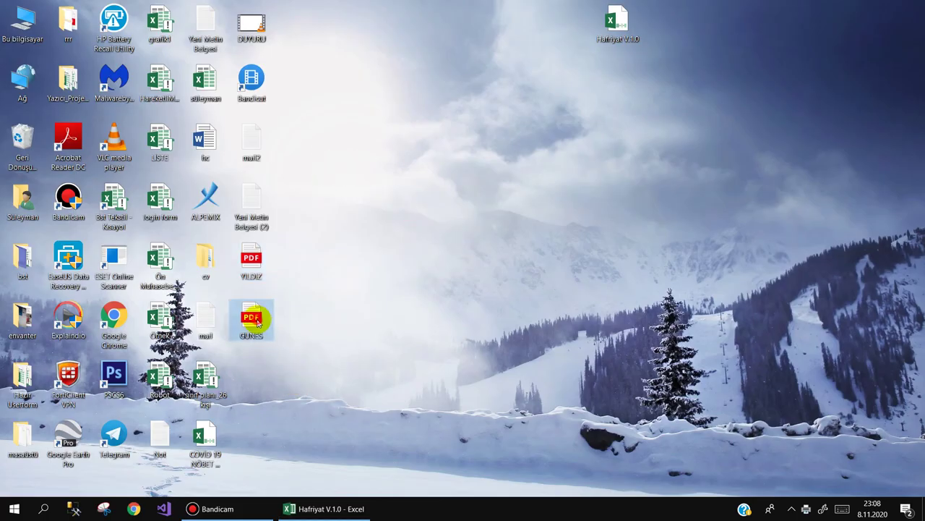
# View GUNES.pdf in Edge, close it, and open Kasa İşlemleri in Cari Takip
pyautogui.doubleClick(257, 323)
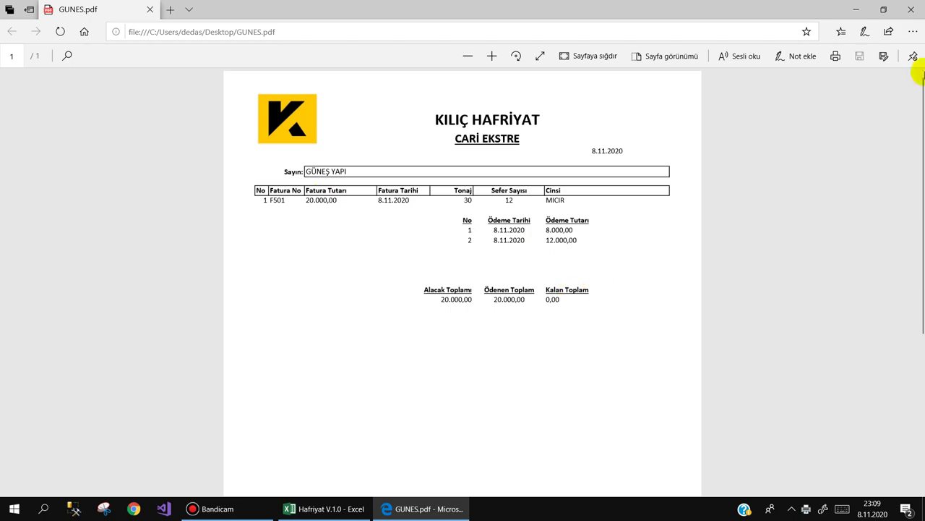
pyautogui.click(911, 9)
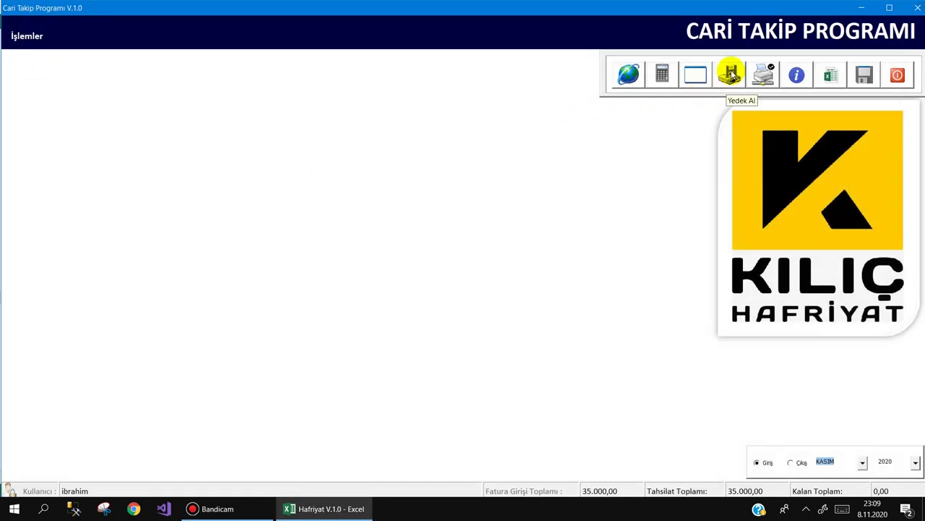
pyautogui.click(27, 37)
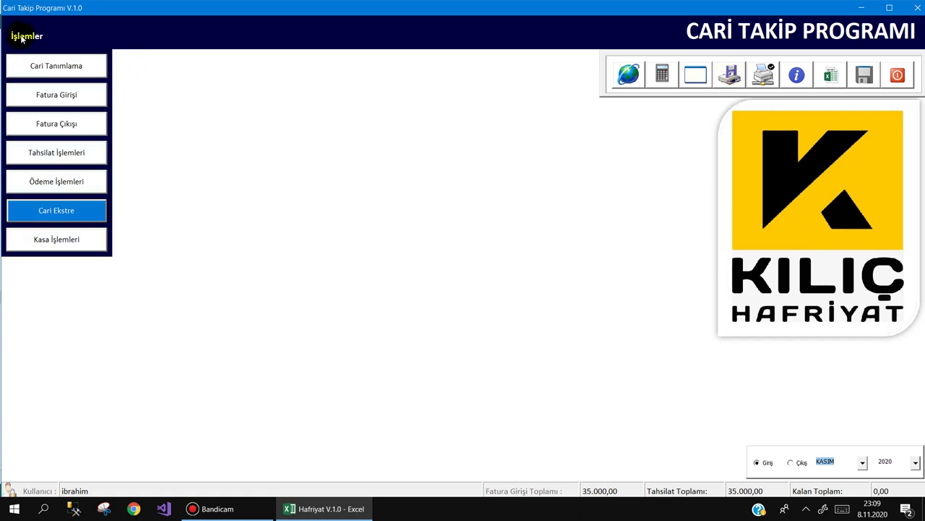
pyautogui.click(64, 240)
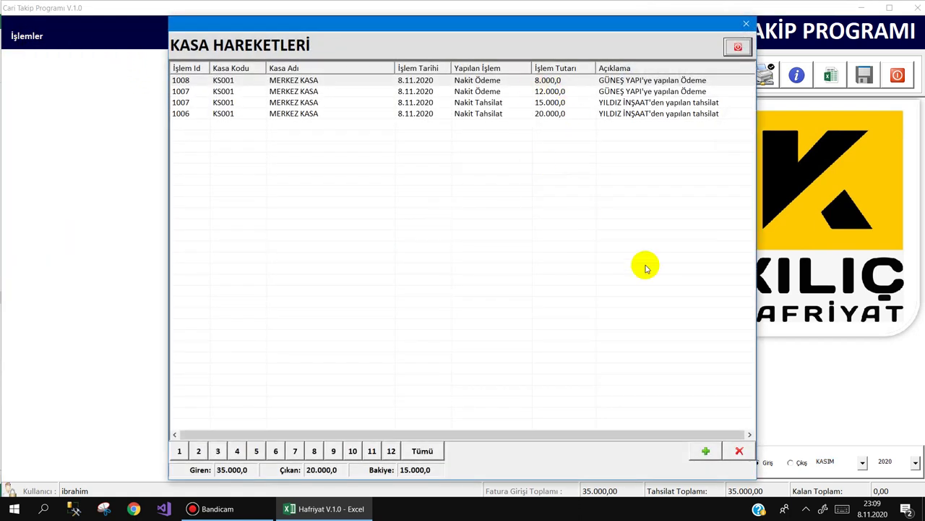
# Add Çıkış cash entries KİRA ÖDEMESİ for 5.000 and ELEKTRİK PARASI for 560
pyautogui.click(704, 451)
pyautogui.write('KASIM AYININ KİRASI')
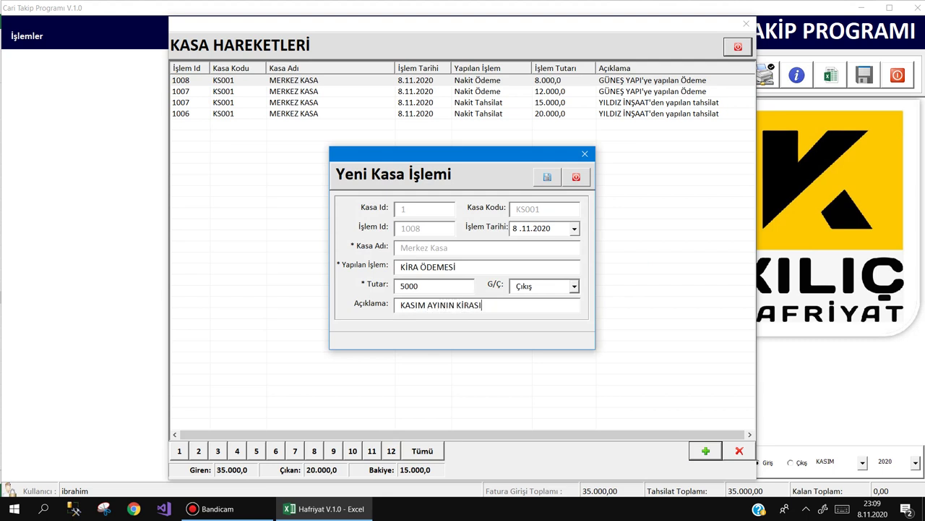
pyautogui.press('Return')
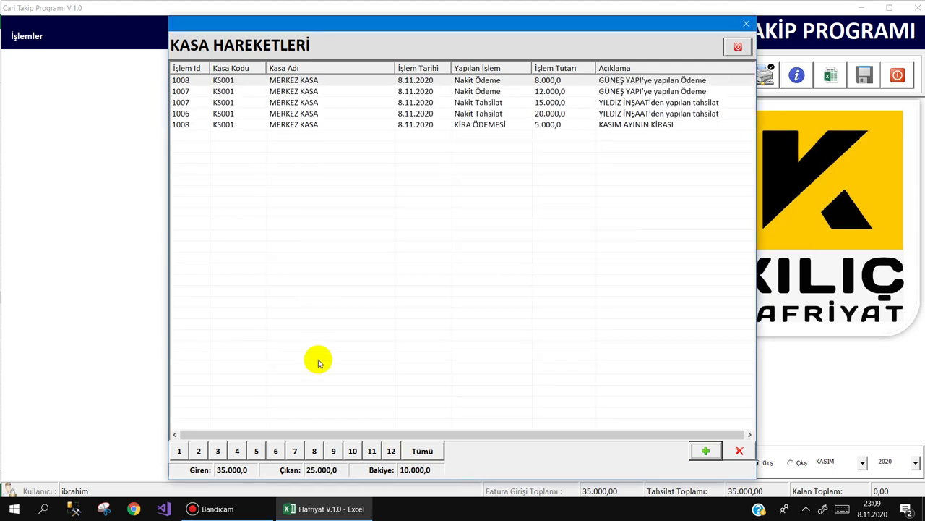
pyautogui.click(498, 125)
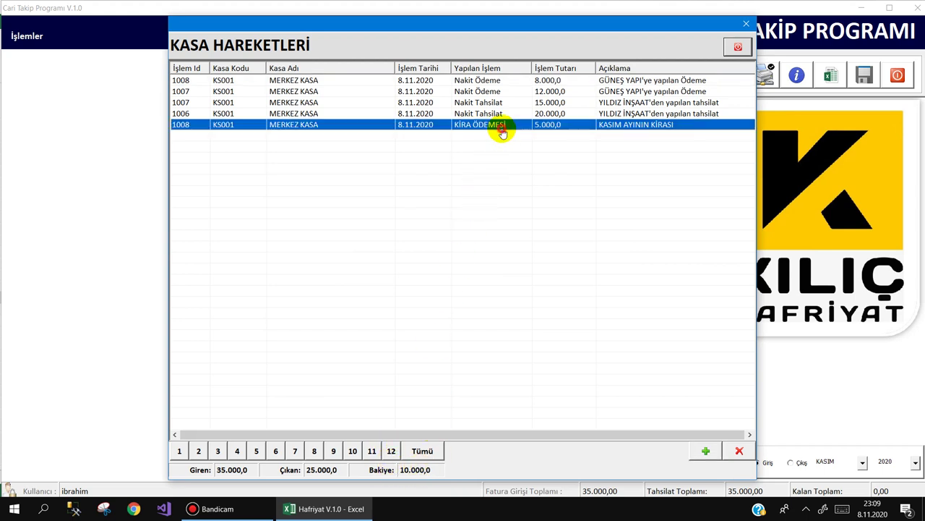
pyautogui.click(705, 450)
pyautogui.write('KASIM AYININ ELEKTRİK FATURASI')
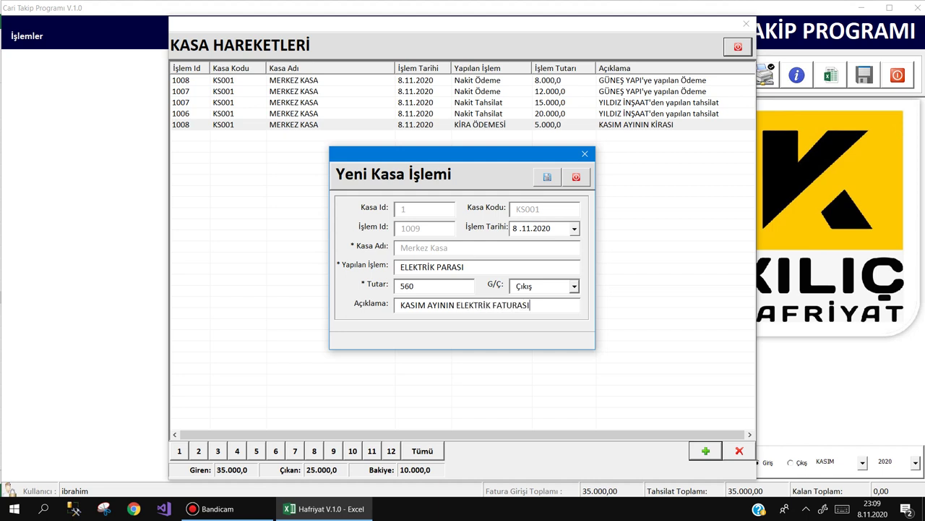
pyautogui.press('Return')
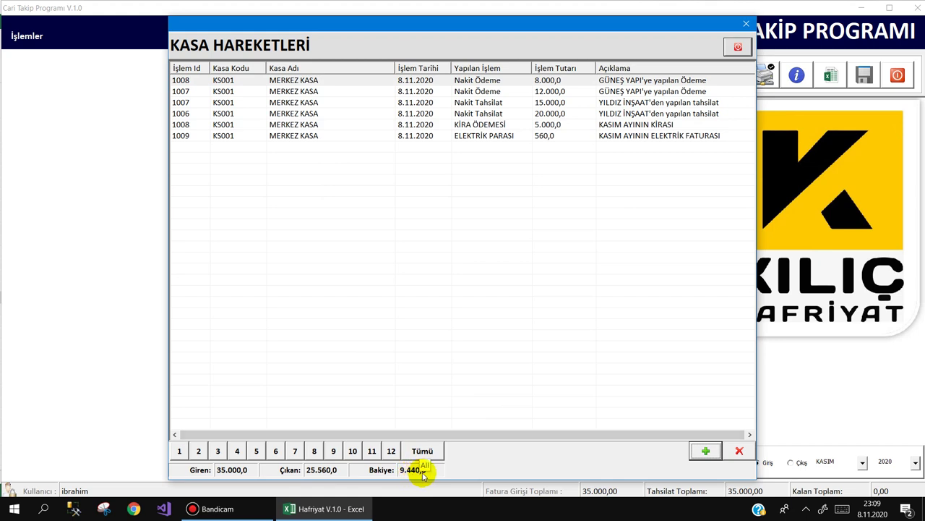
# Delete the ELEKTRİK PARASI cash movement 1009
pyautogui.click(464, 137)
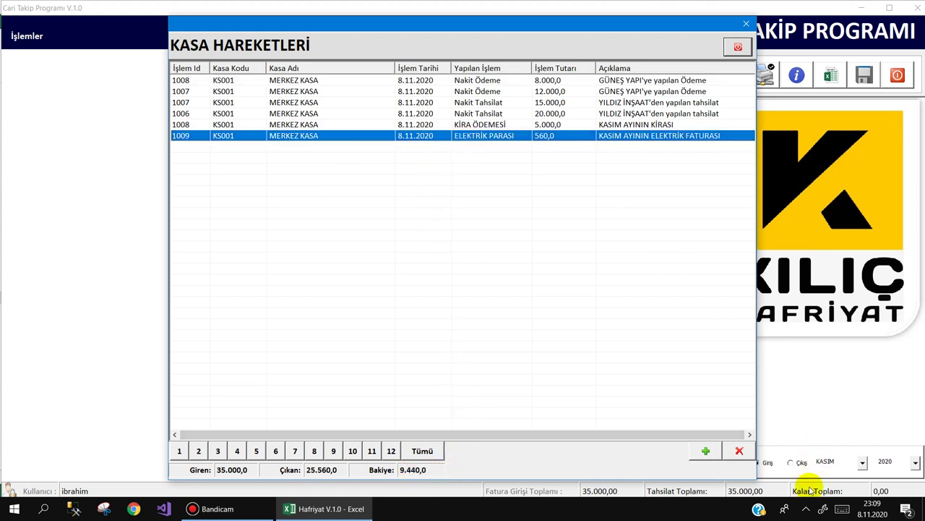
pyautogui.click(739, 451)
pyautogui.click(452, 296)
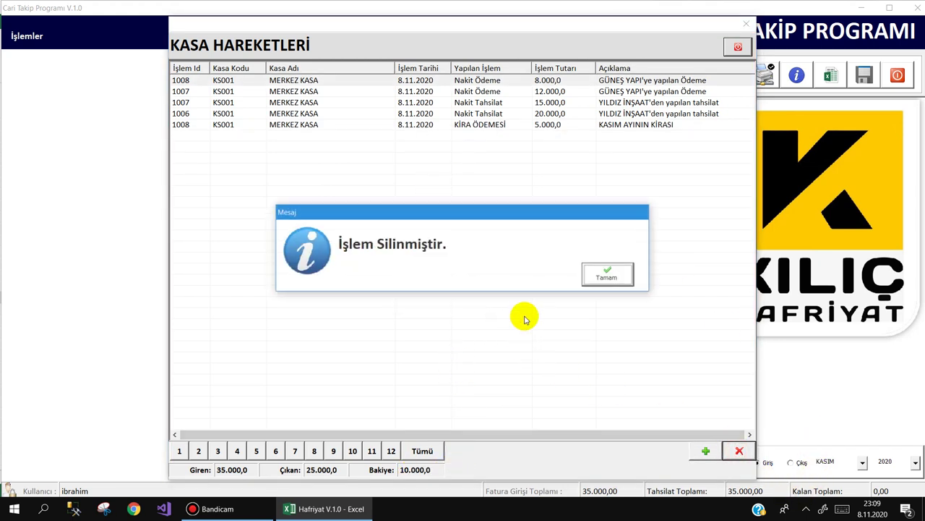
pyautogui.click(611, 275)
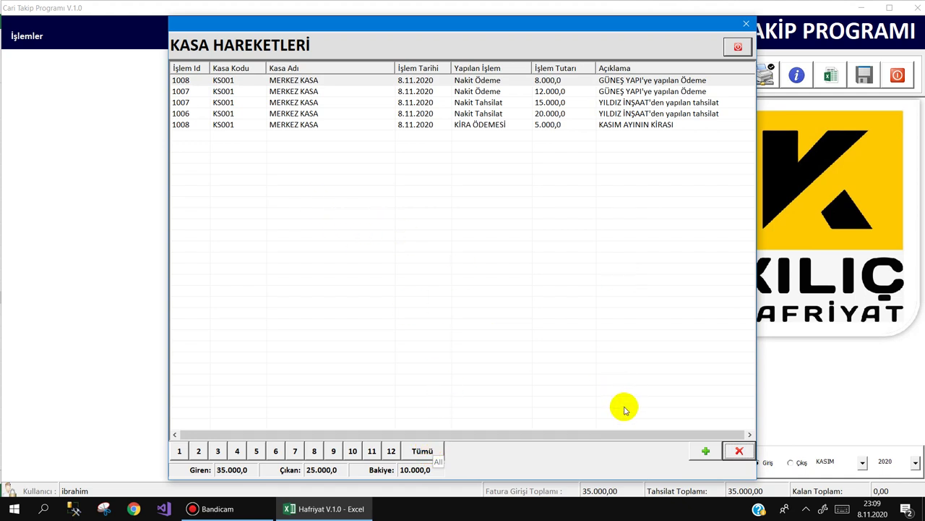
# Add an 11.000 KASAYA PARA GİRİŞİ inflow from the bank and close cash movements
pyautogui.click(705, 449)
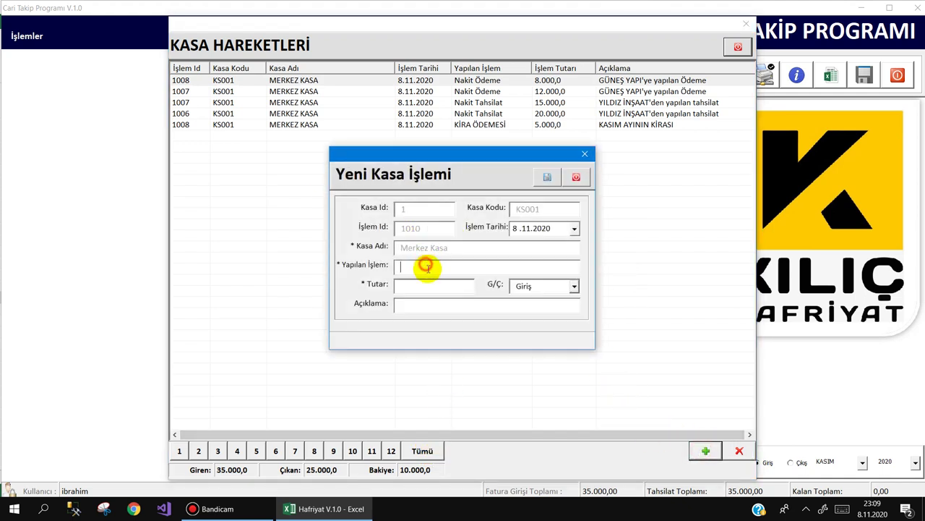
pyautogui.write('KASAYA PARA GİRİŞİ')
pyautogui.press('Tab')
pyautogui.write('BANKADAN ÇEKİLDİ')
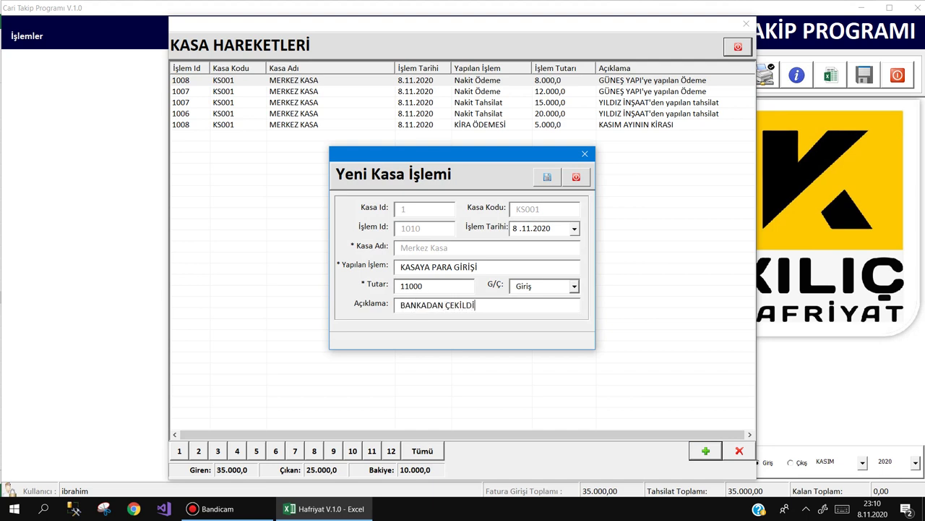
pyautogui.press('Return')
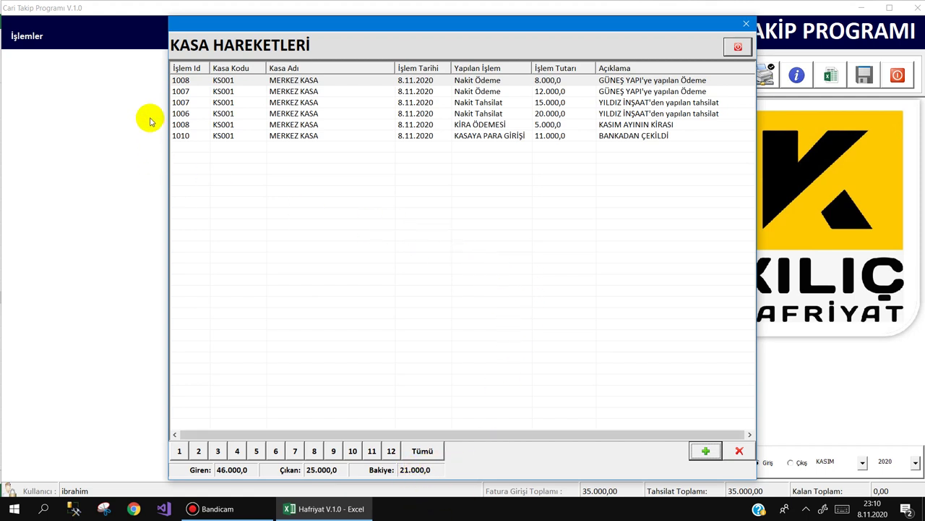
pyautogui.click(45, 56)
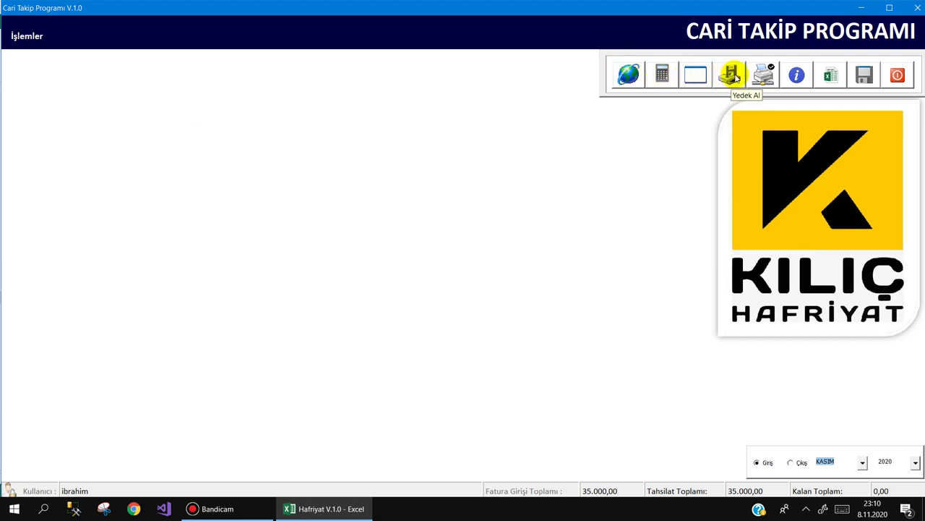
# Check the printer selection and the program's about box
pyautogui.click(763, 74)
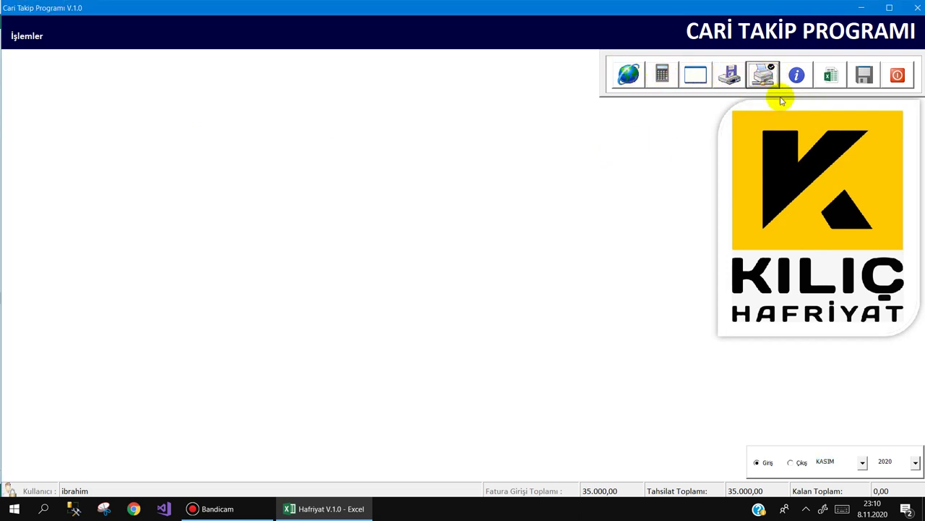
pyautogui.click(796, 75)
pyautogui.press('Return')
# Cancel the admin password prompt and save all changes to the workbook
pyautogui.click(831, 76)
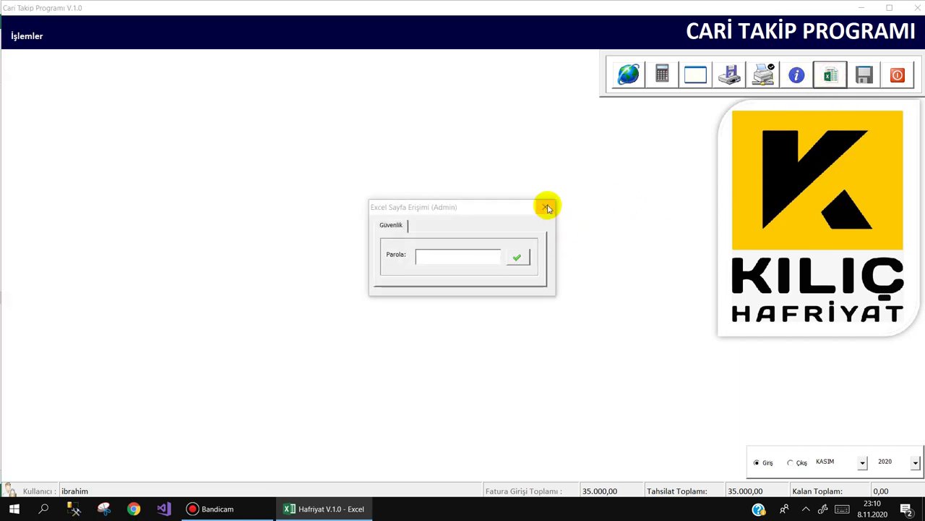
pyautogui.click(546, 206)
pyautogui.click(864, 75)
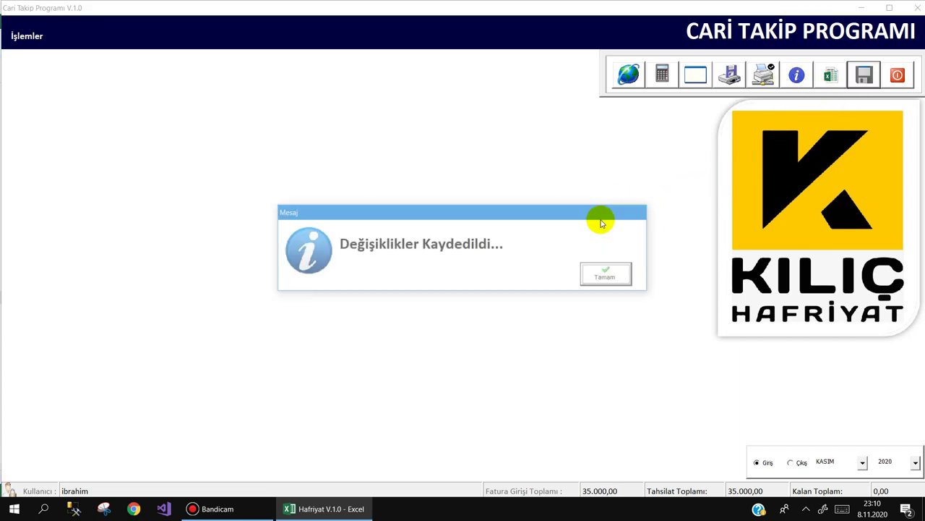
pyautogui.click(611, 271)
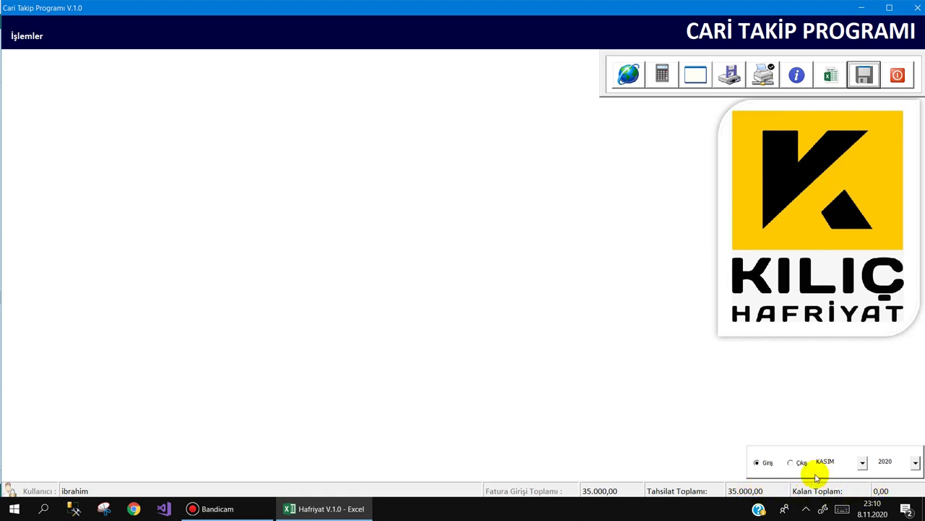
# Compare the Giriş and Çıkış invoice totals by toggling the direction
pyautogui.click(792, 462)
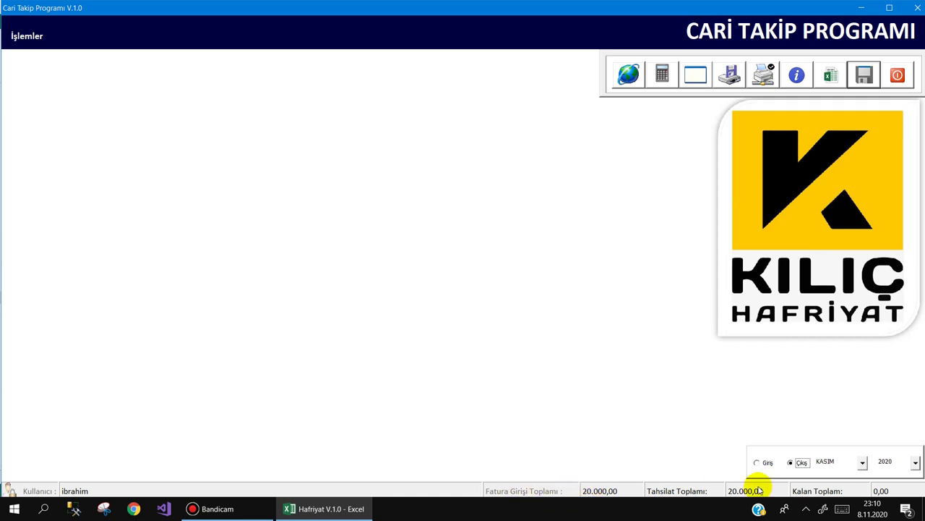
pyautogui.click(760, 462)
pyautogui.click(791, 463)
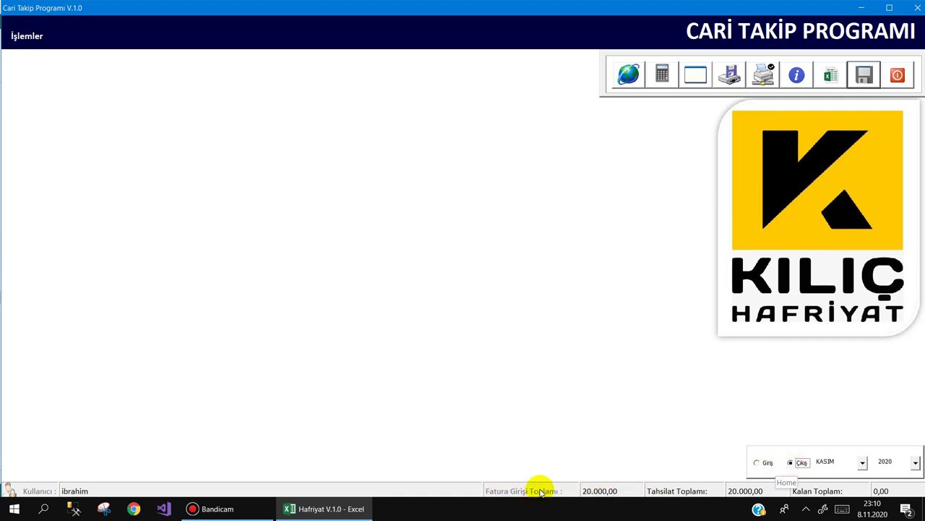
pyautogui.click(758, 463)
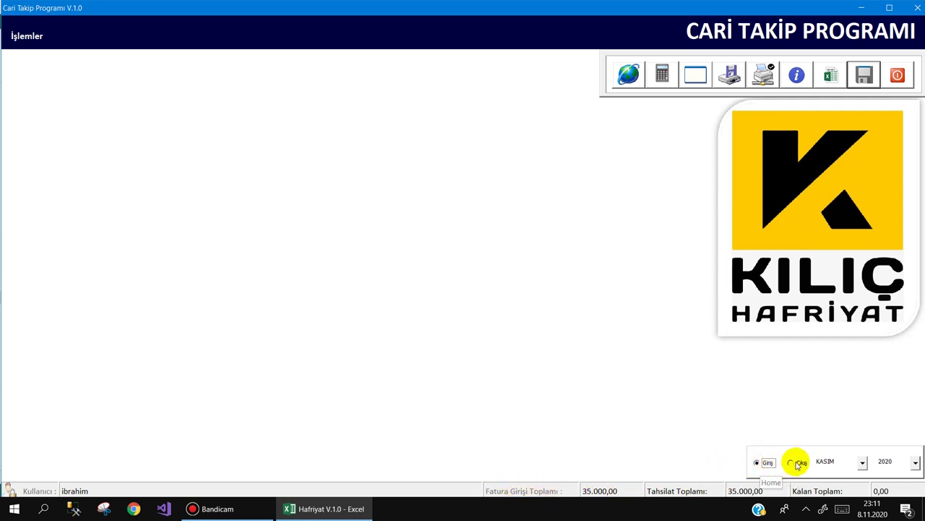
pyautogui.click(795, 462)
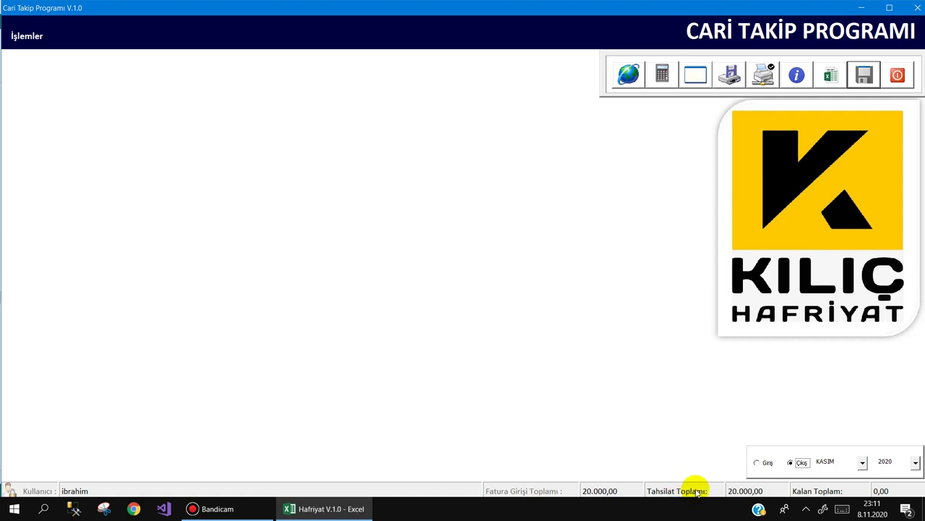
# View EKİM totals, then return to KASIM incoming totals
pyautogui.click(863, 462)
pyautogui.click(824, 437)
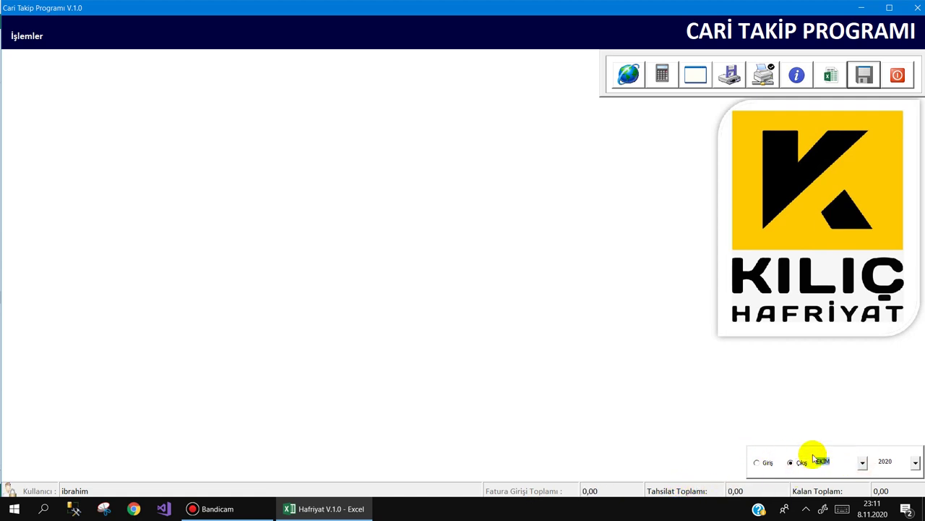
pyautogui.click(862, 462)
pyautogui.click(826, 444)
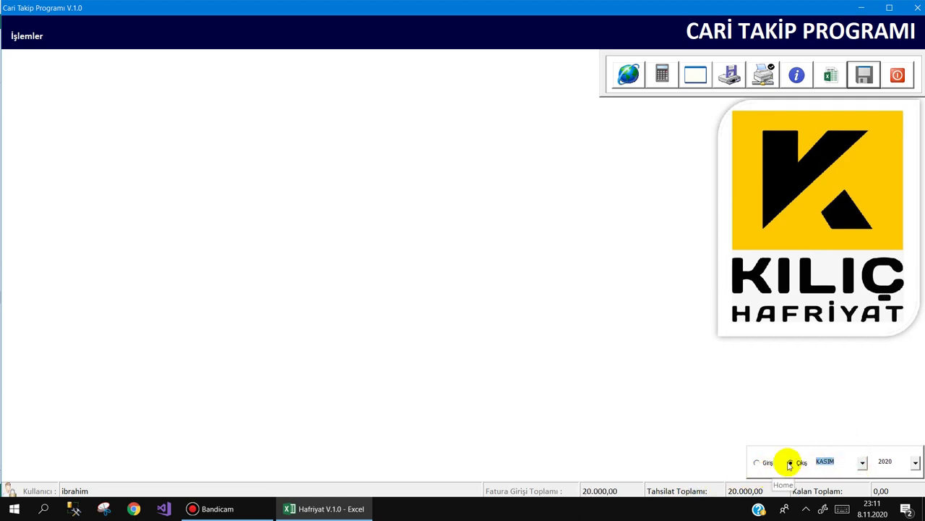
pyautogui.click(759, 462)
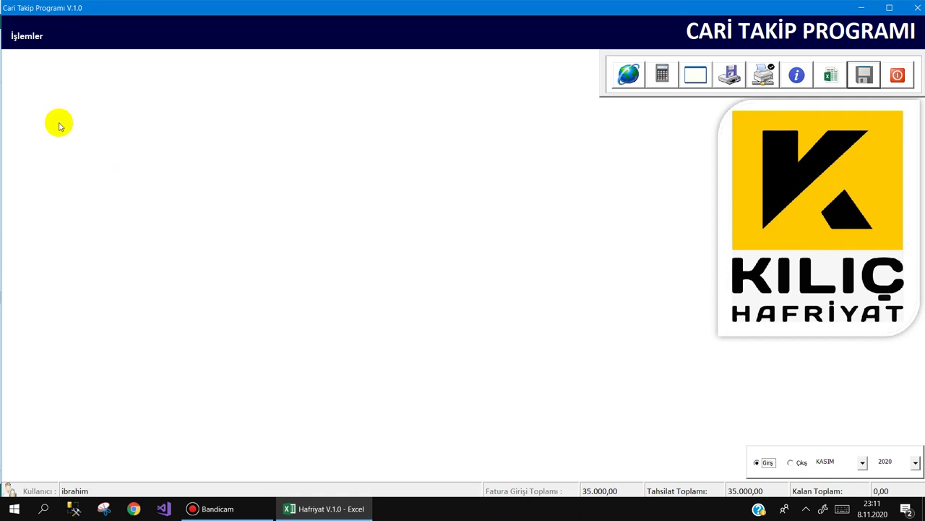
pyautogui.click(19, 39)
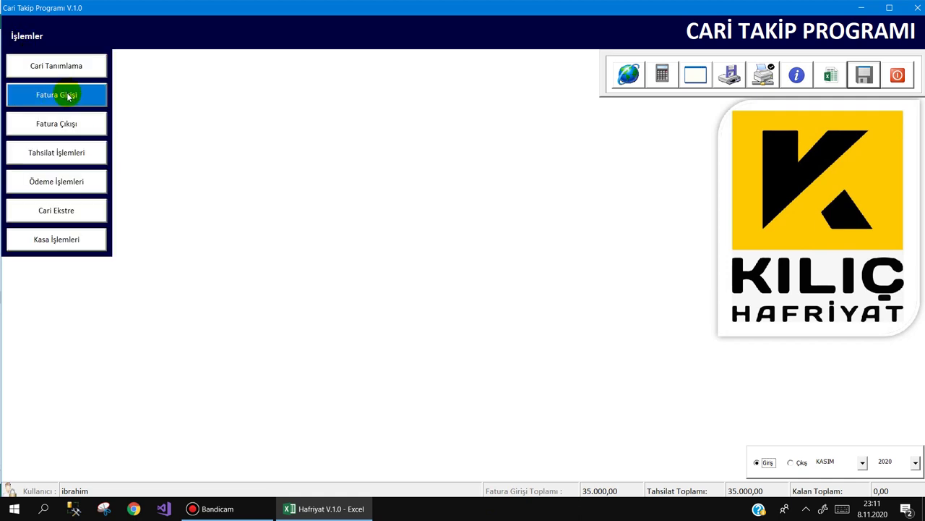
# Open the Fatura Girişi form and start a new account from the Cari Adı lookup
pyautogui.click(69, 93)
pyautogui.click(33, 34)
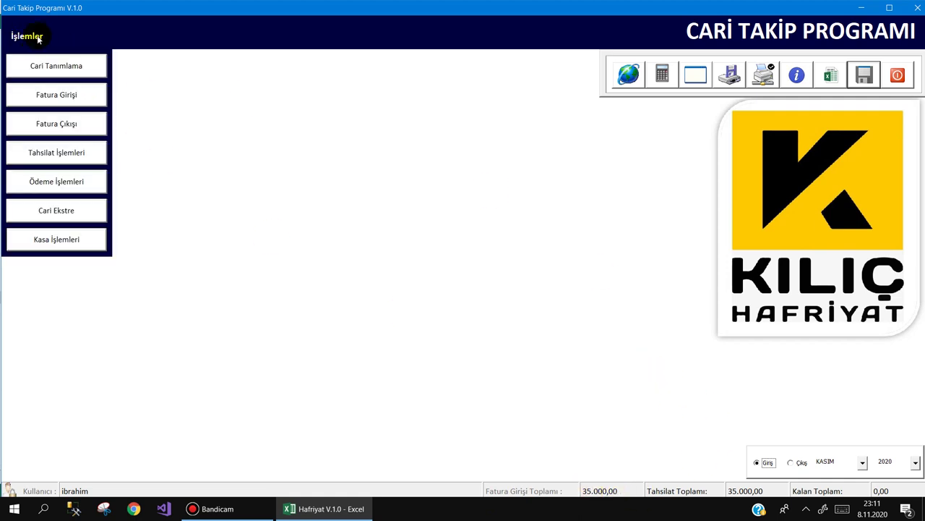
pyautogui.click(65, 125)
pyautogui.click(68, 94)
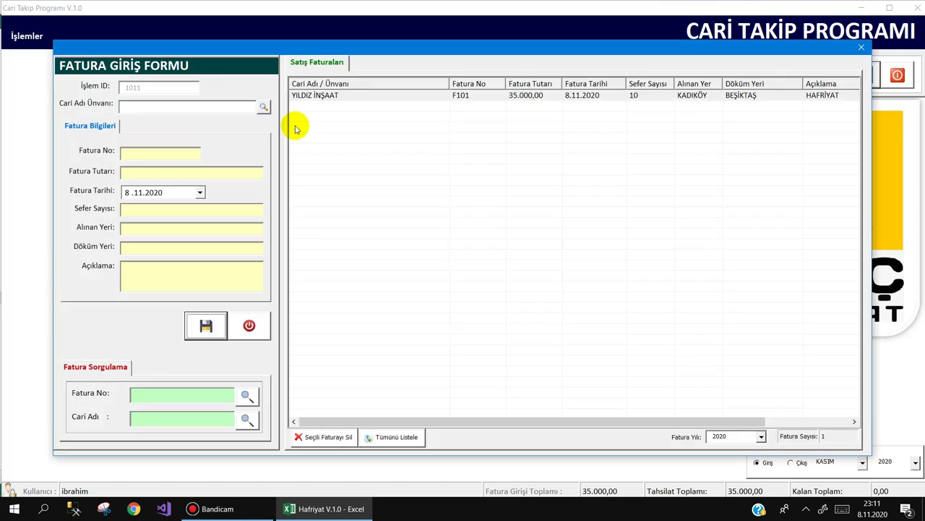
pyautogui.click(263, 105)
pyautogui.click(697, 458)
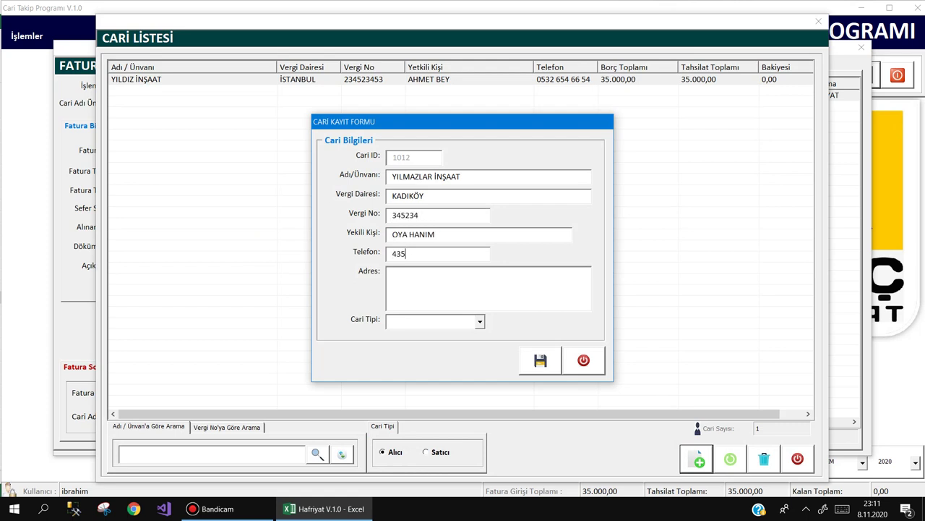
# Save YILMAZLAR İNŞAAT of KADIKÖY with its phone number as an Alıcı account and select it
pyautogui.press('Tab')
pyautogui.write('İSTANBUL')
pyautogui.click(541, 360)
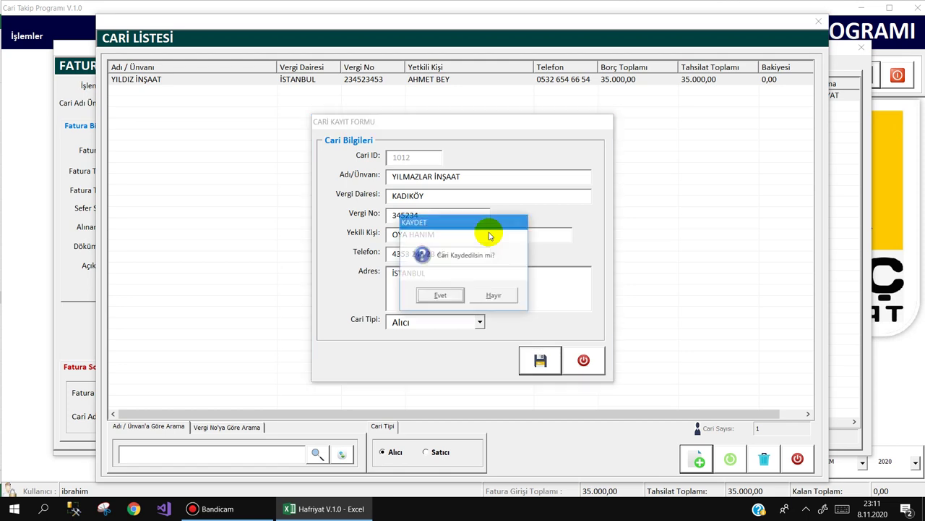
pyautogui.press('Return')
pyautogui.press('Return')
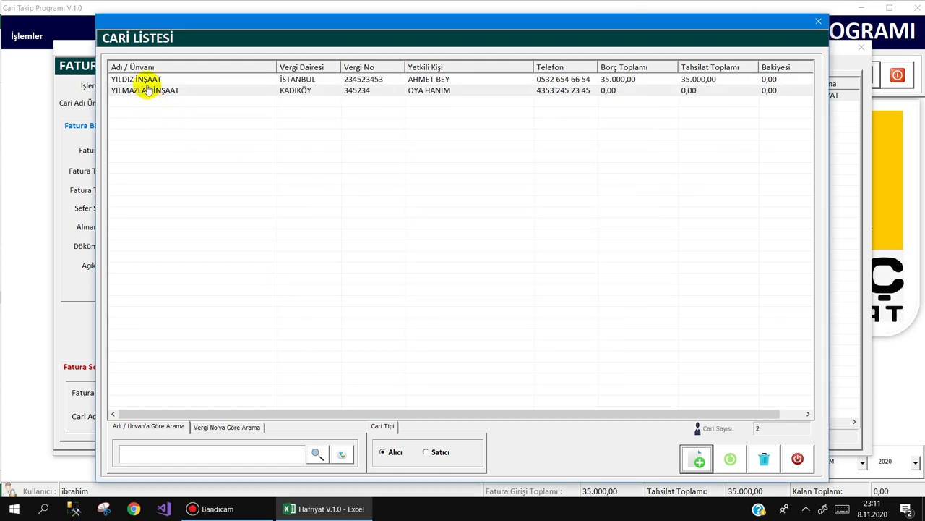
pyautogui.doubleClick(149, 91)
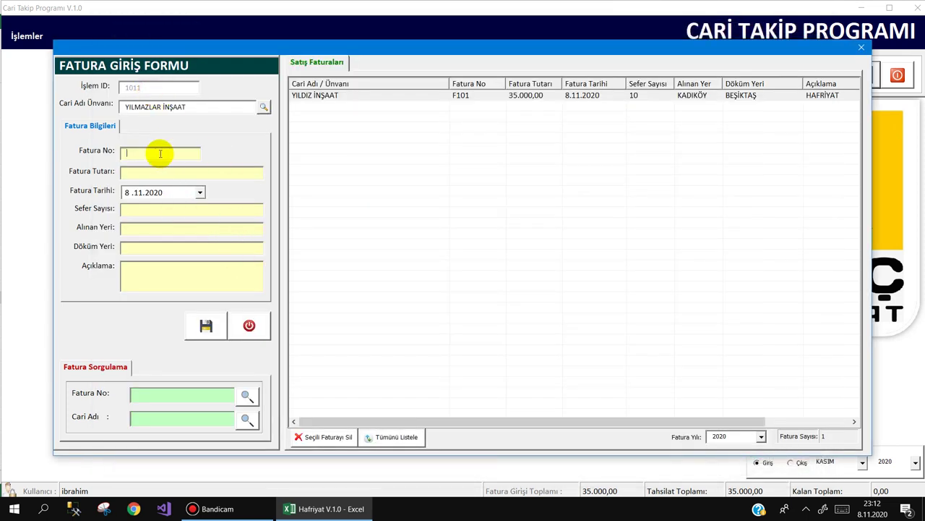
# Enter invoice F102 for 25.000,00 with 13 trips and description TOPRAK, and confirm saving it
pyautogui.write('F102')
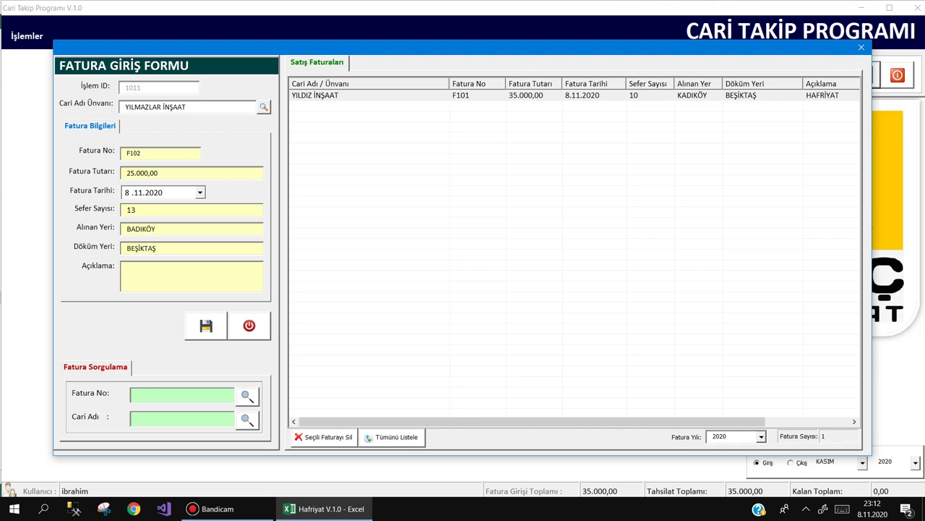
pyautogui.press('Tab')
pyautogui.write('SDFASD')
pyautogui.press('Tab')
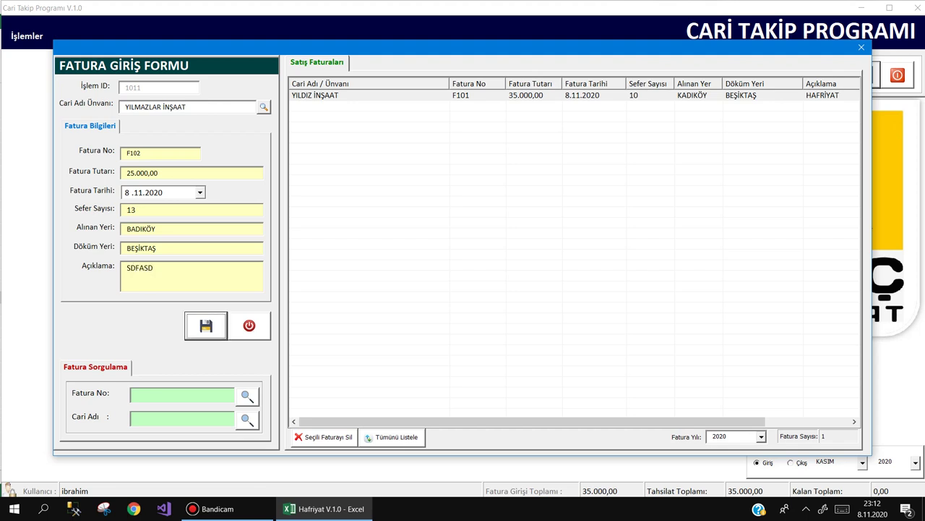
pyautogui.doubleClick(166, 270)
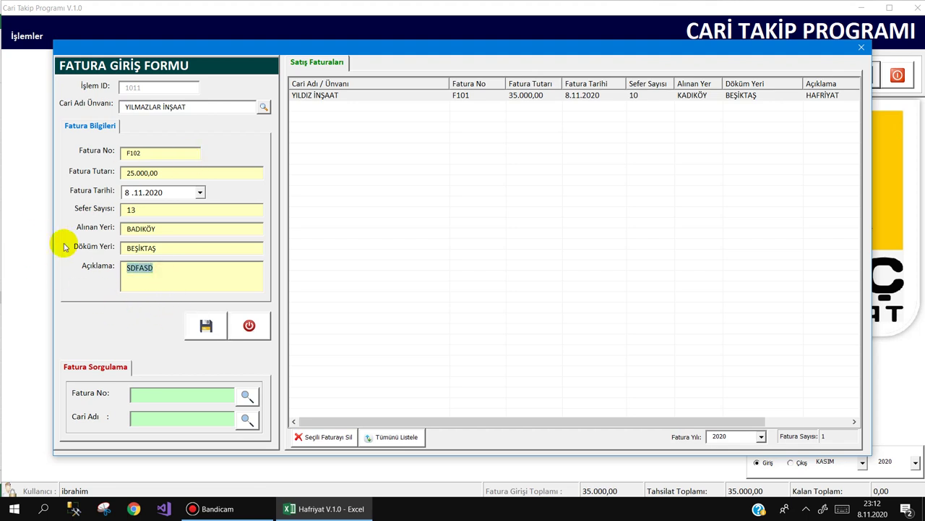
pyautogui.write('TOPRAK')
pyautogui.press('Tab')
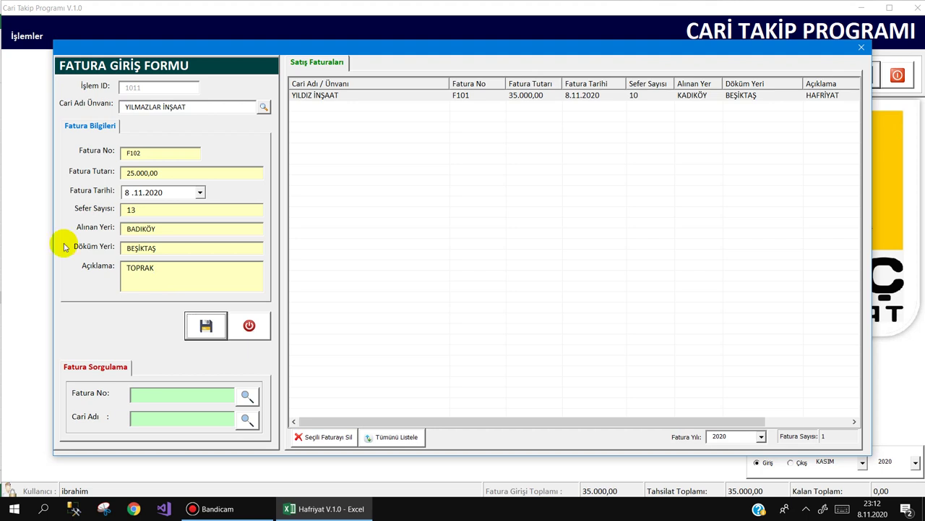
pyautogui.press('Return')
pyautogui.press('Return')
pyautogui.press('Return')
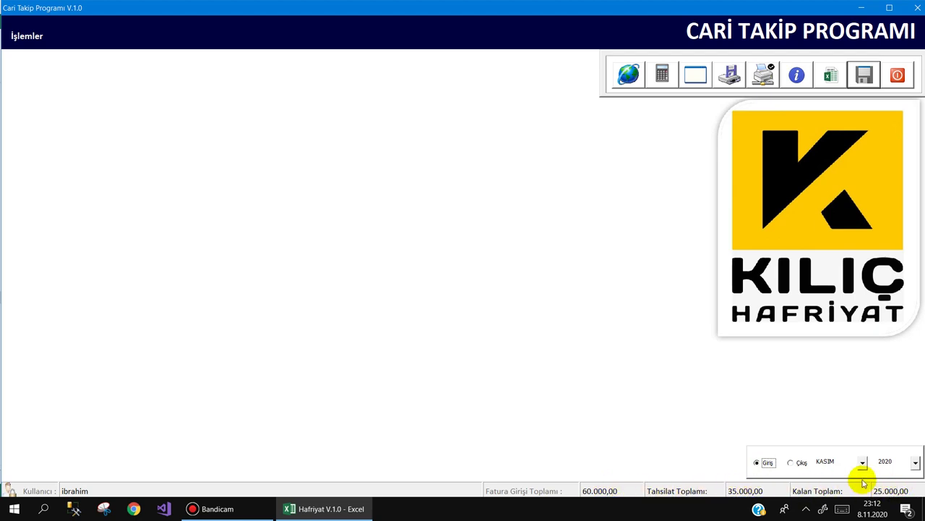
# Check the Çıkış/Giriş totals and the Kasa İşlemleri 21.000 balance, then switch to Bandicam
pyautogui.click(795, 463)
pyautogui.click(759, 463)
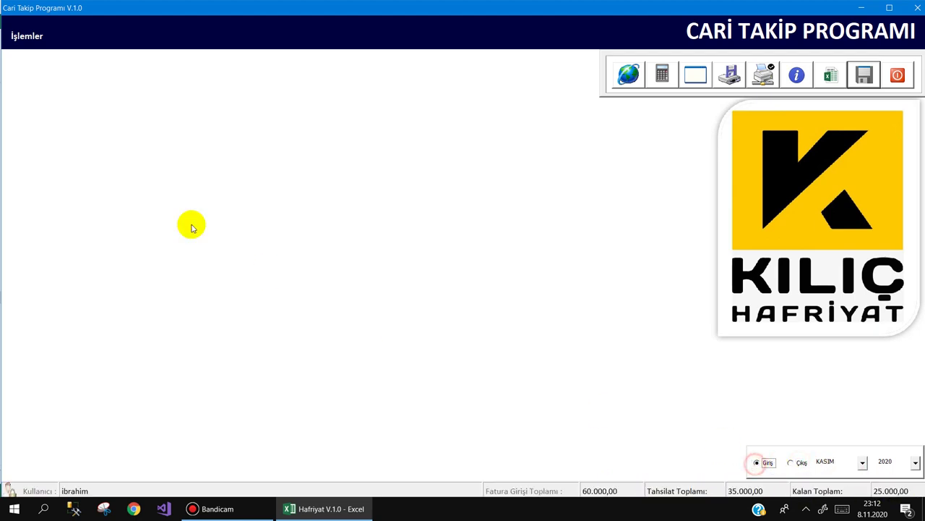
pyautogui.click(27, 35)
pyautogui.click(73, 241)
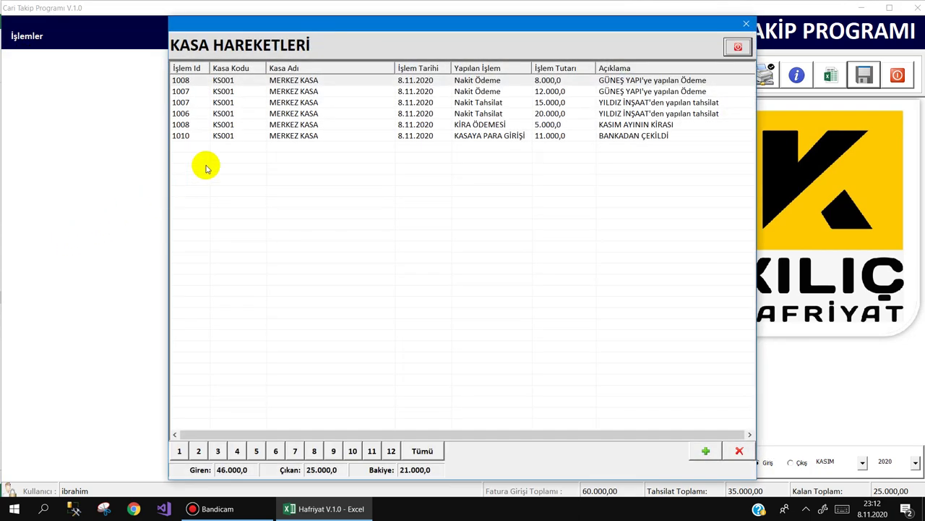
pyautogui.press('Escape')
pyautogui.click(27, 35)
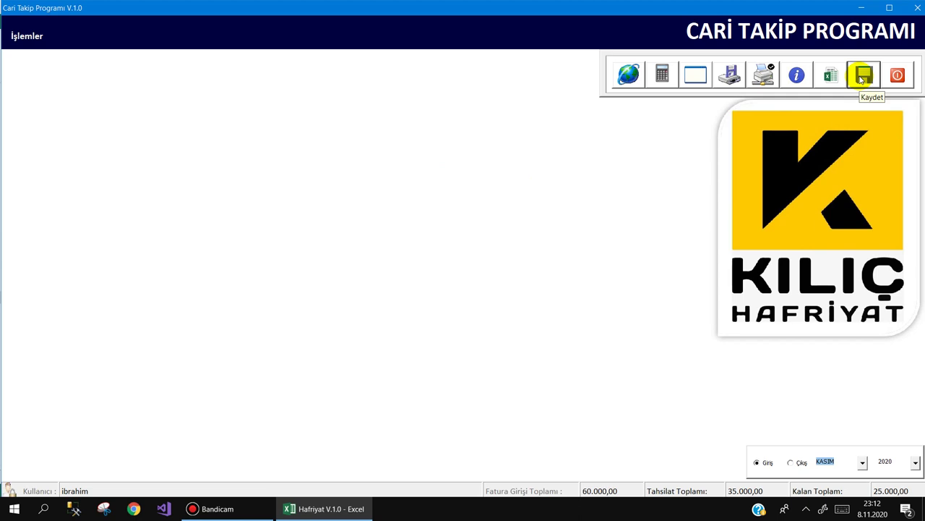
pyautogui.click(214, 508)
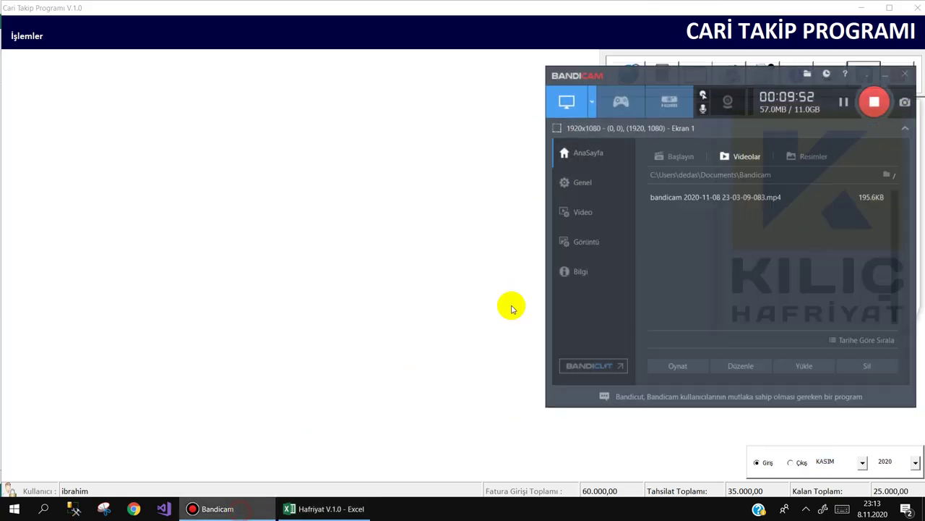